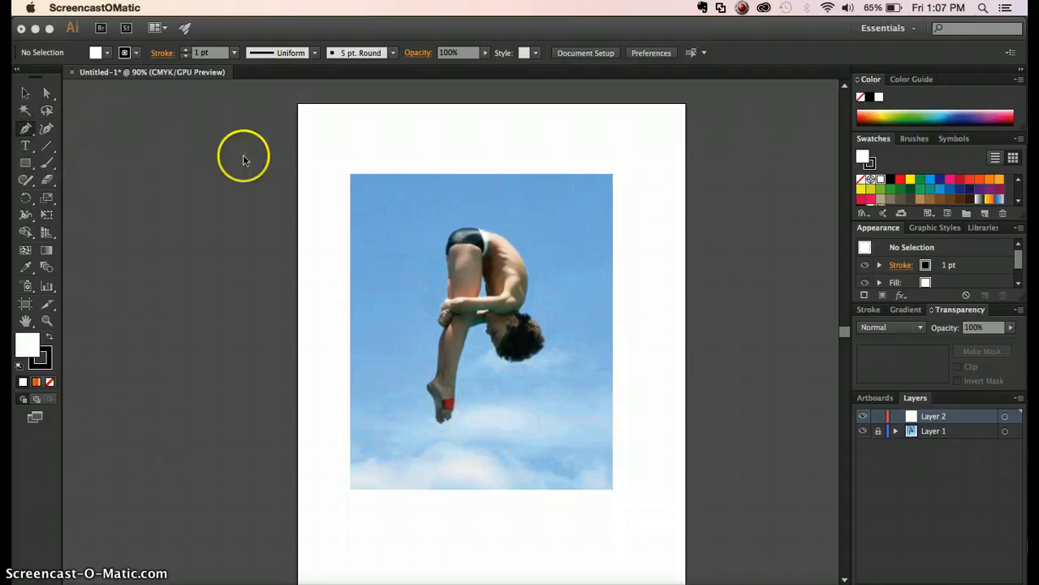
- Make Layer 2 active with the Pen tool and hide the photo on Layer 1
click(945, 419)
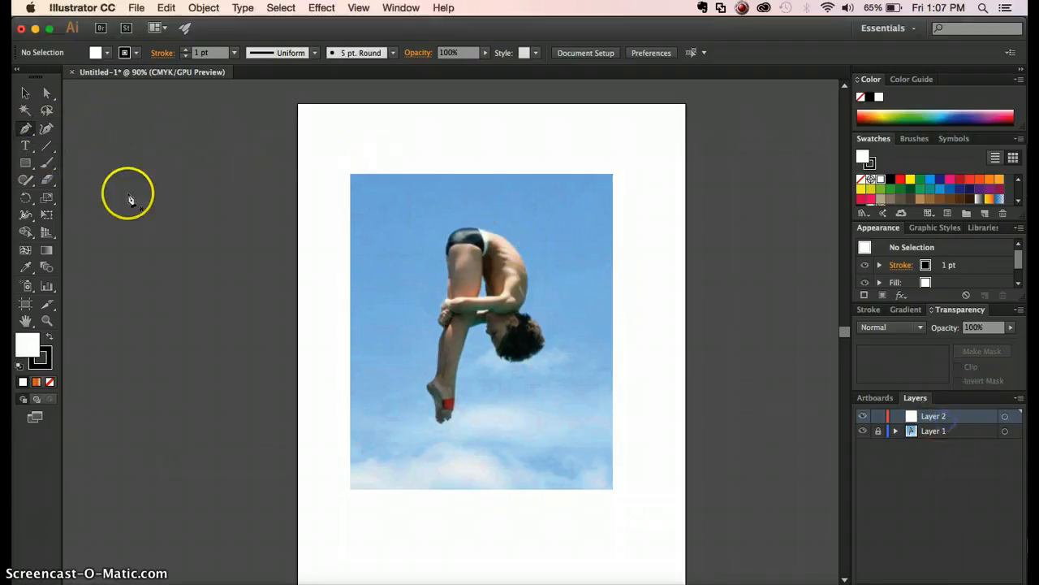
click(26, 128)
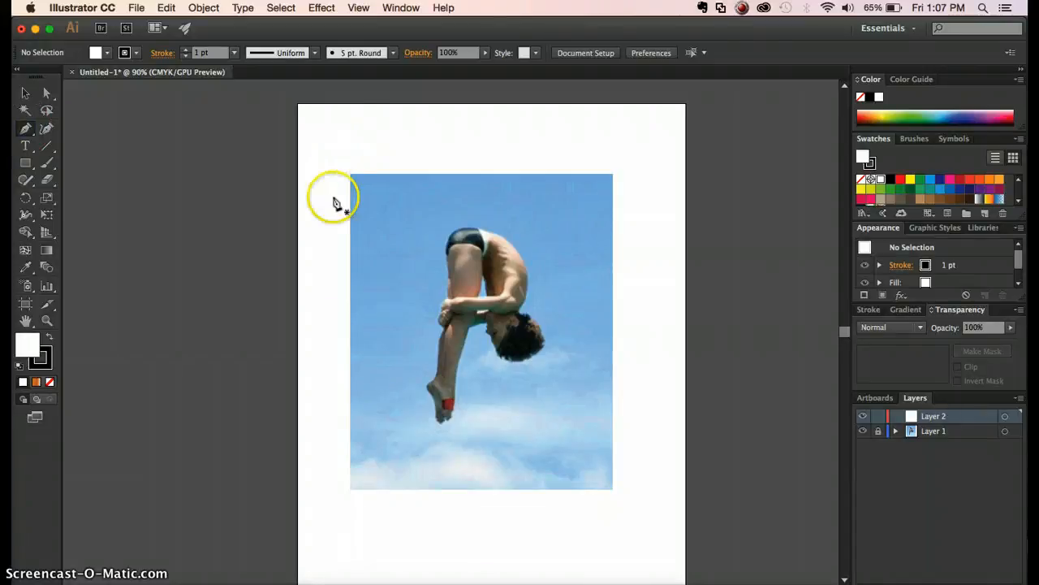
click(862, 430)
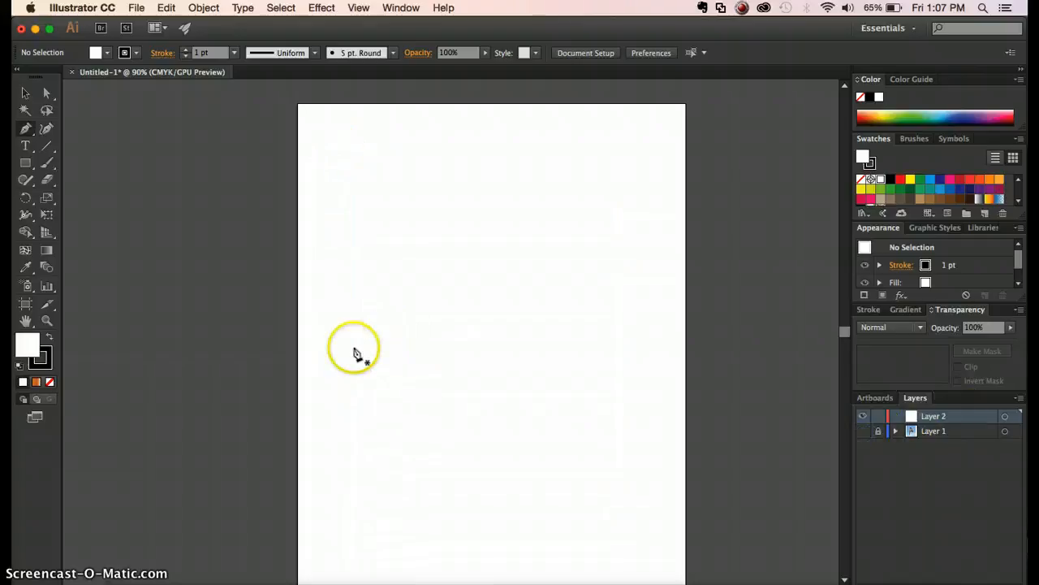
- Draw a practice S-curve on the blank artboard from three level anchors, about 1.2 in and 1.5 in apart, forming an arch and a dip
click(349, 347)
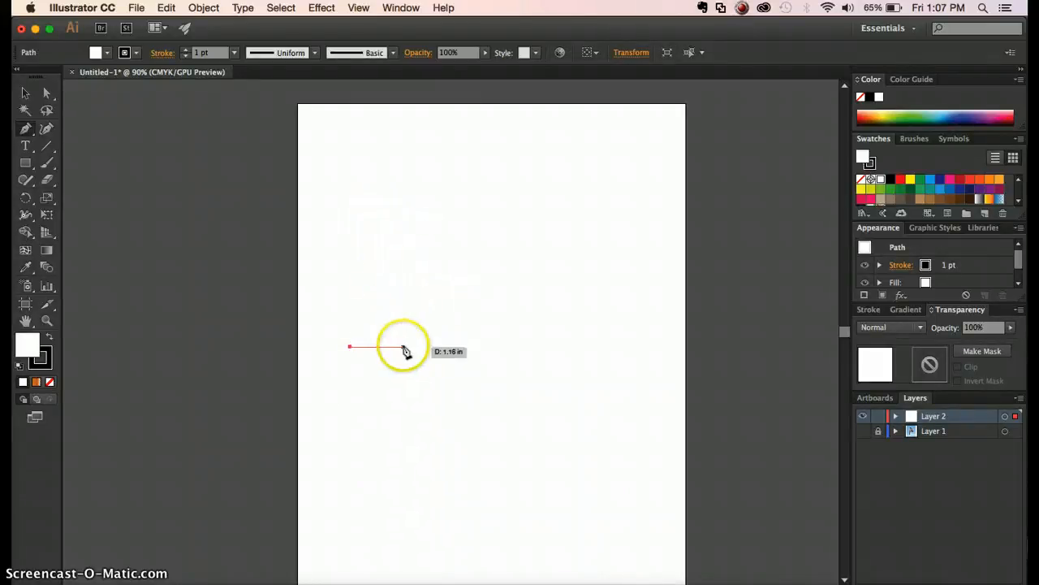
drag(404, 347, 431, 406)
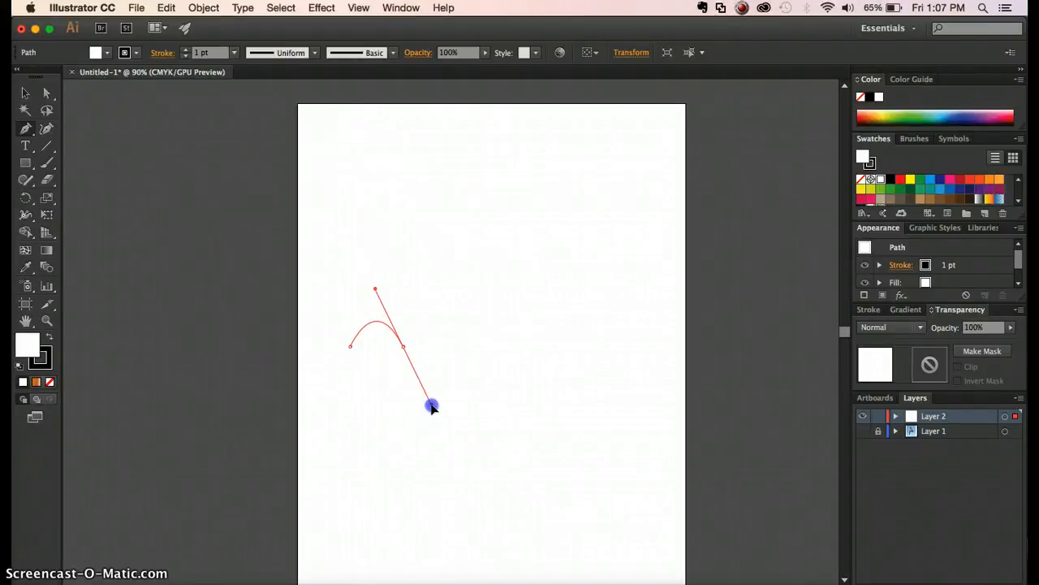
drag(471, 456, 426, 556)
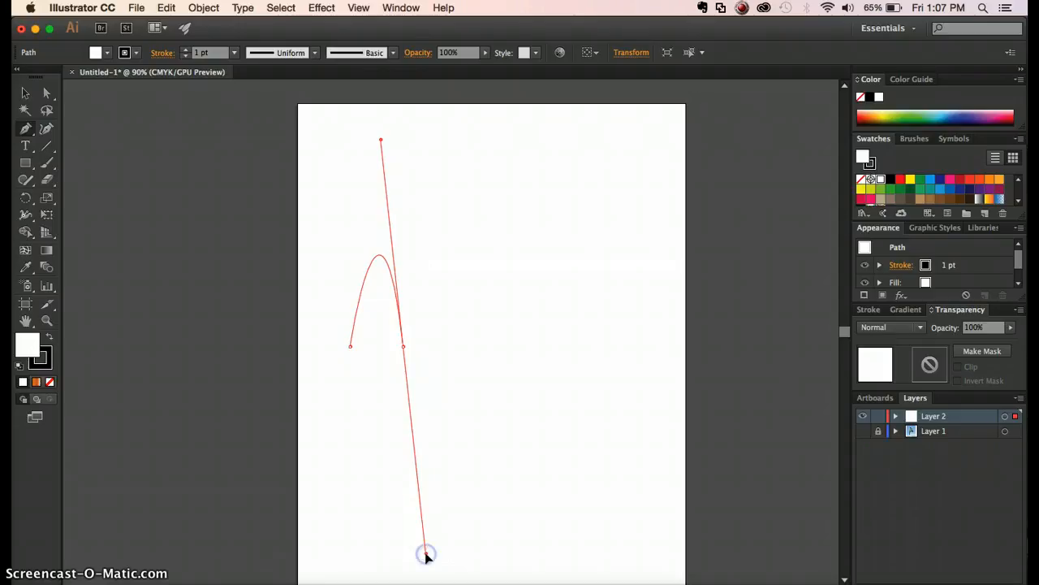
drag(426, 555, 427, 557)
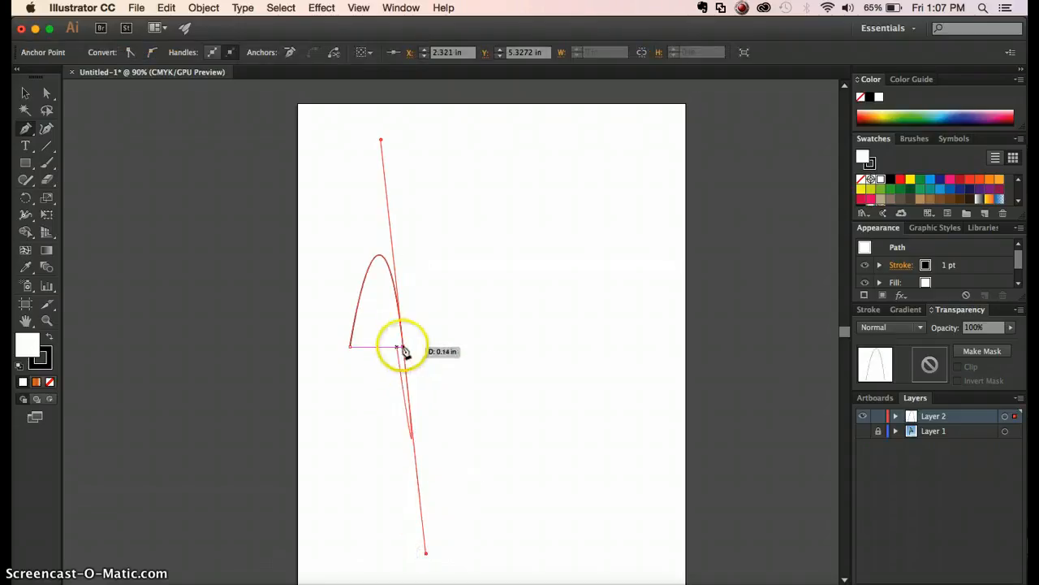
drag(403, 347, 430, 558)
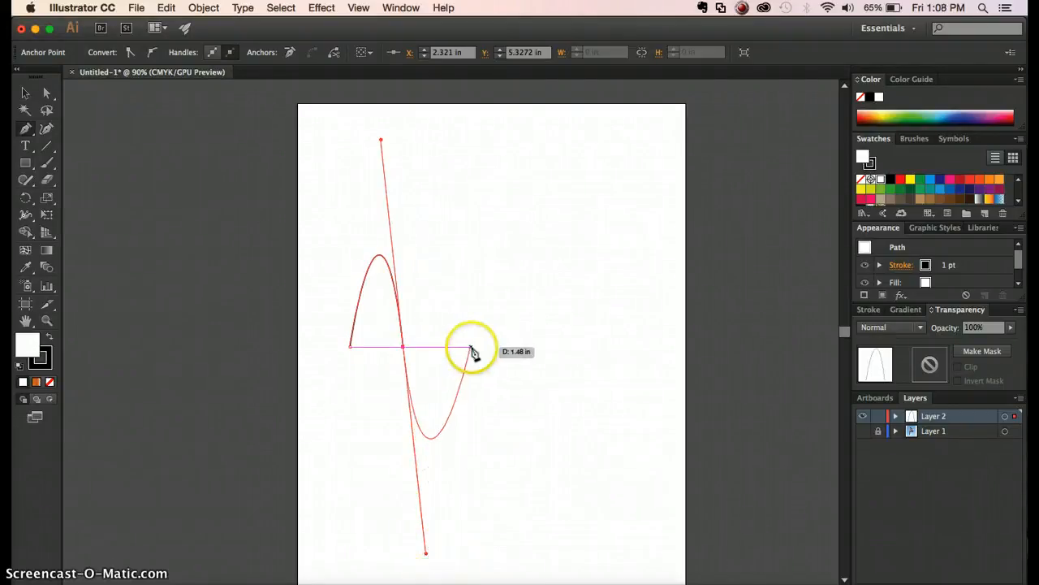
click(473, 347)
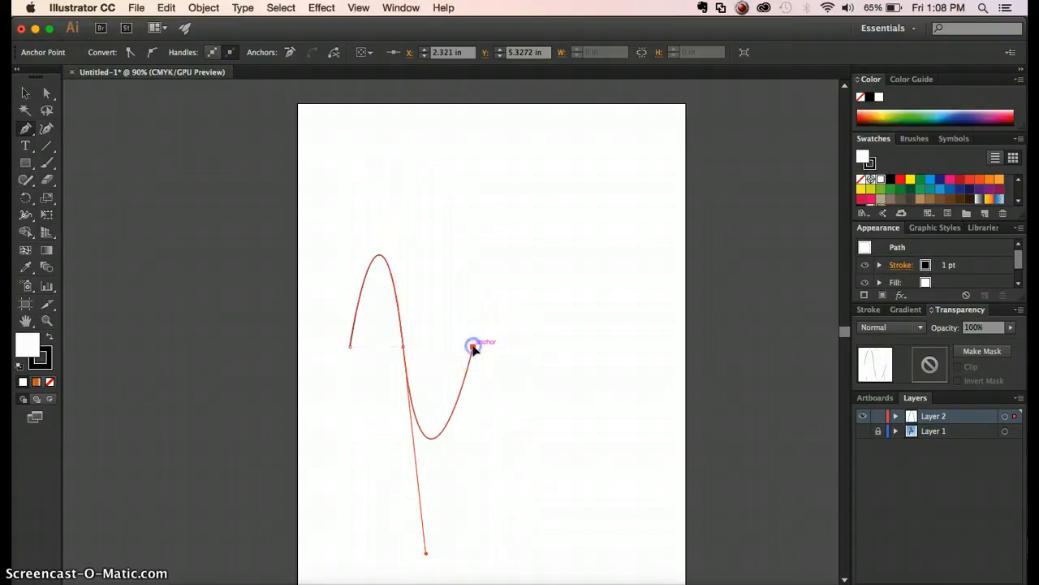
- Extend the practice path with a short straight segment up from the last anchor and a looping curve beyond it
drag(474, 349, 387, 545)
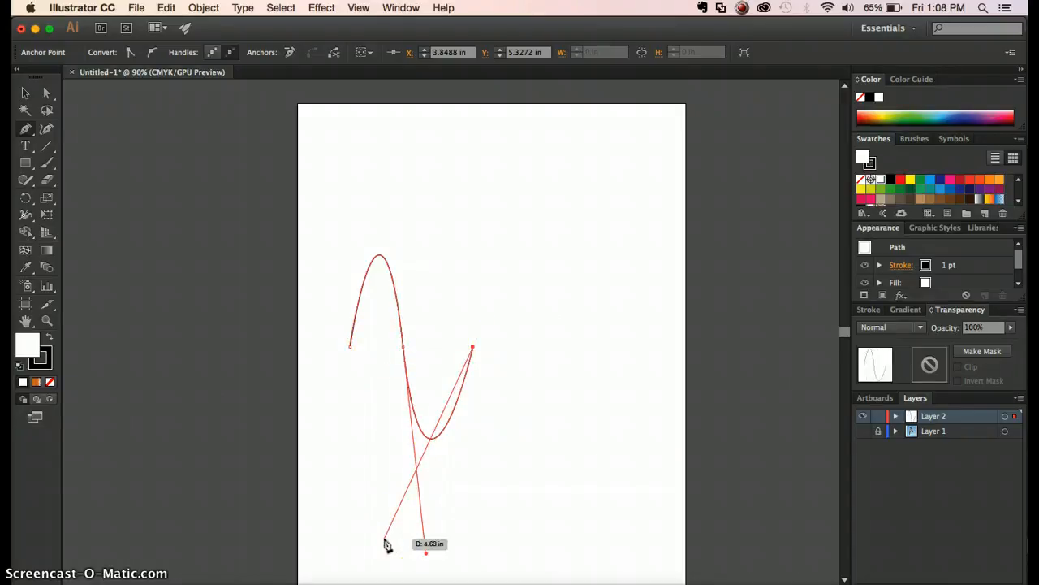
drag(388, 545, 488, 252)
click(502, 287)
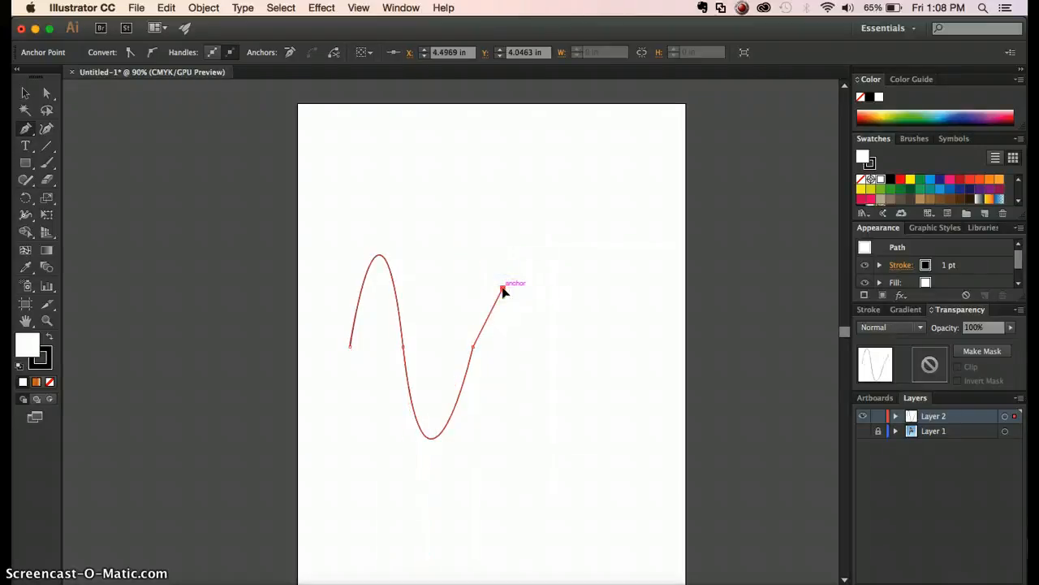
drag(503, 290, 439, 440)
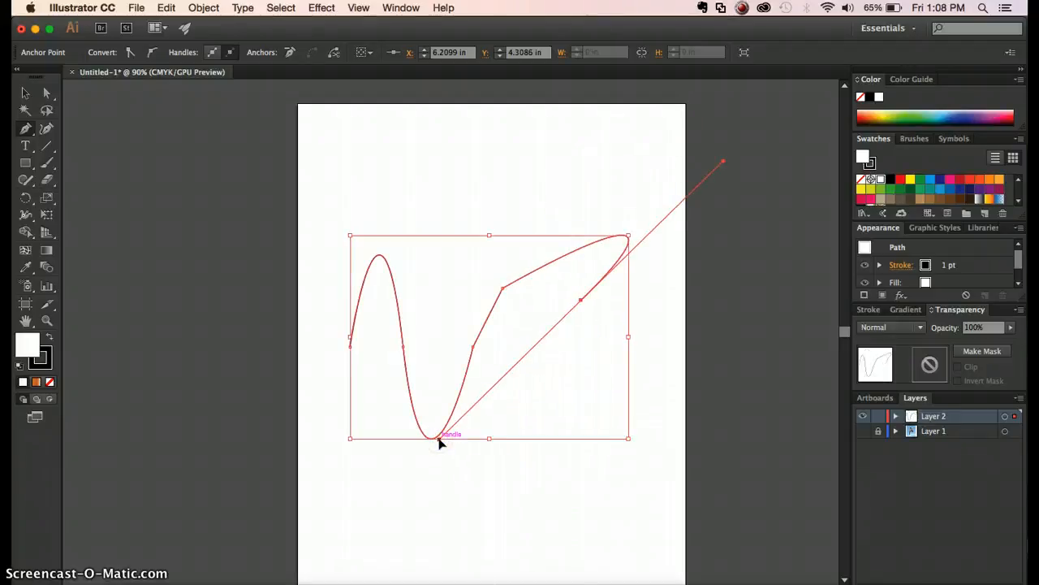
- Undo every segment of the practice path back to an empty artboard
key(super+z)
key(super+z)
key(super+z)
key(super+z)
key(super+z)
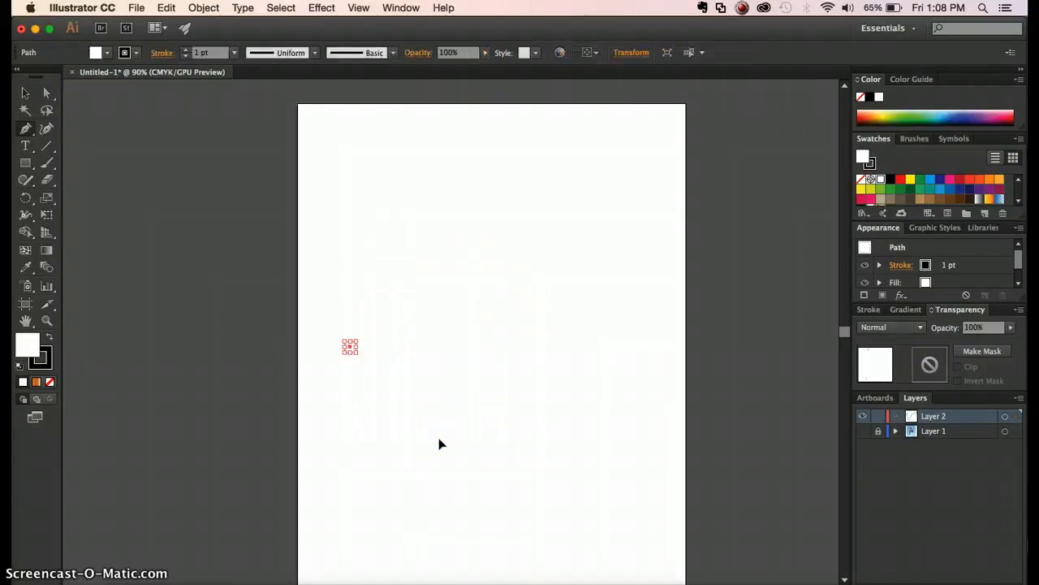
key(super+z)
- Draw a practice arch about 1.27 in wide and bend its outgoing handle upward to make the end anchor a corner
click(375, 285)
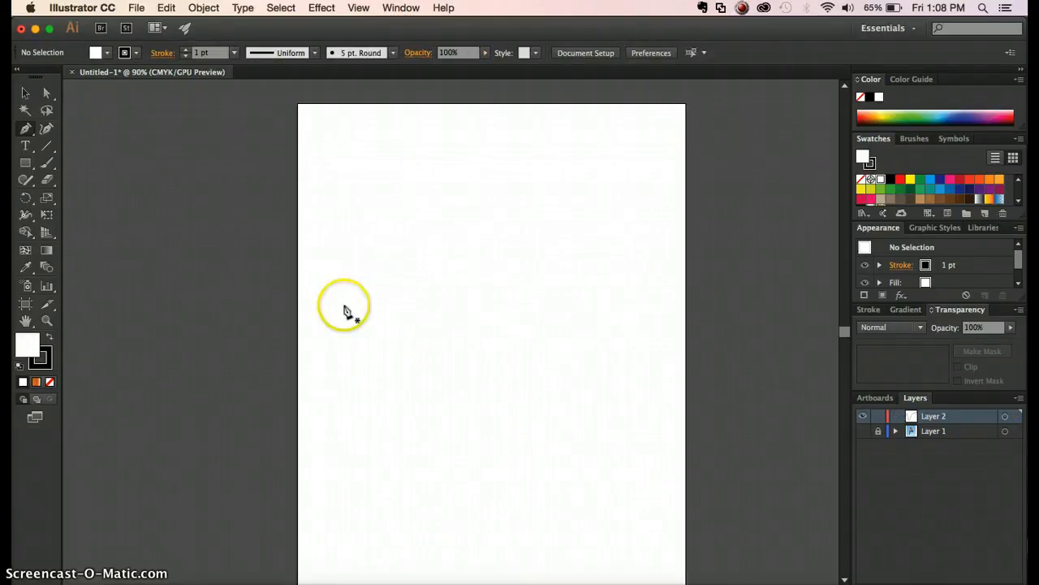
click(358, 297)
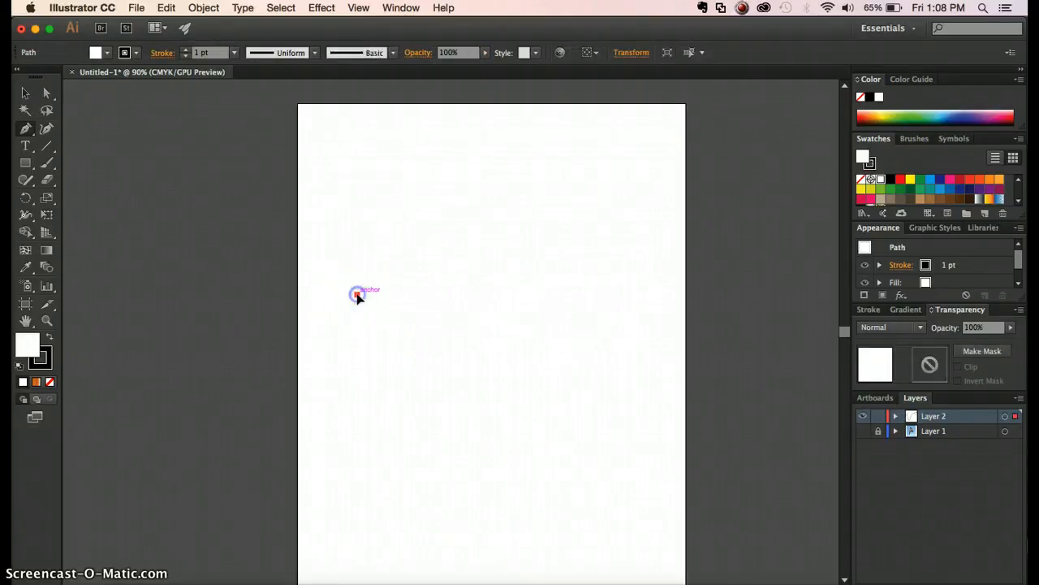
click(387, 457)
drag(386, 456, 418, 299)
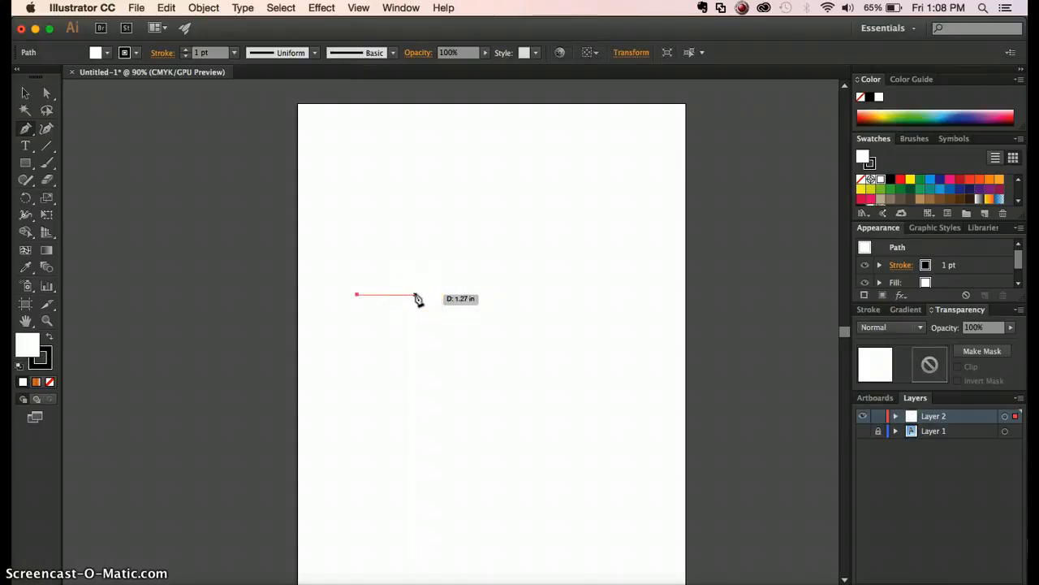
click(415, 296)
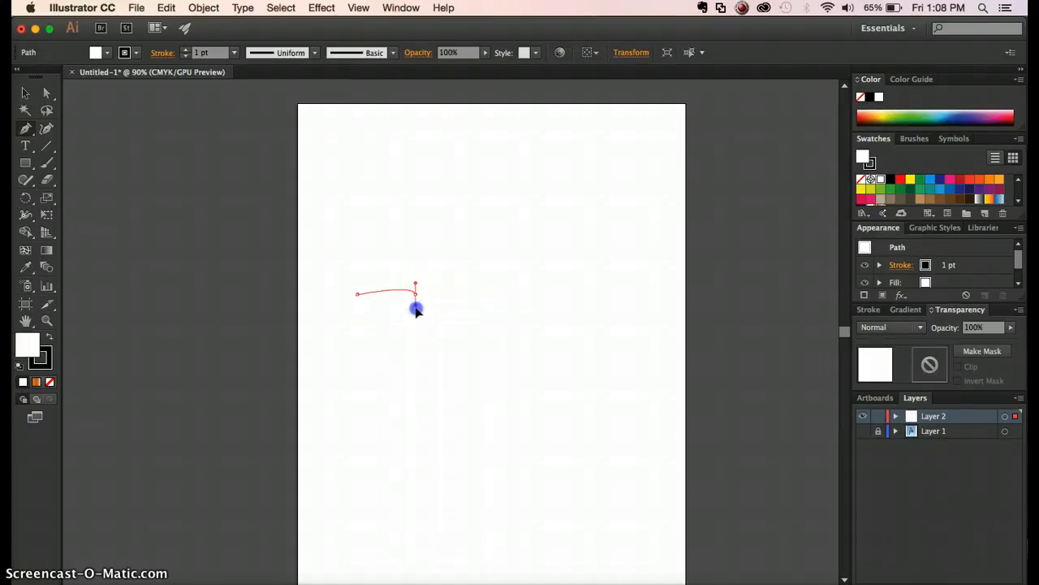
drag(416, 309, 445, 407)
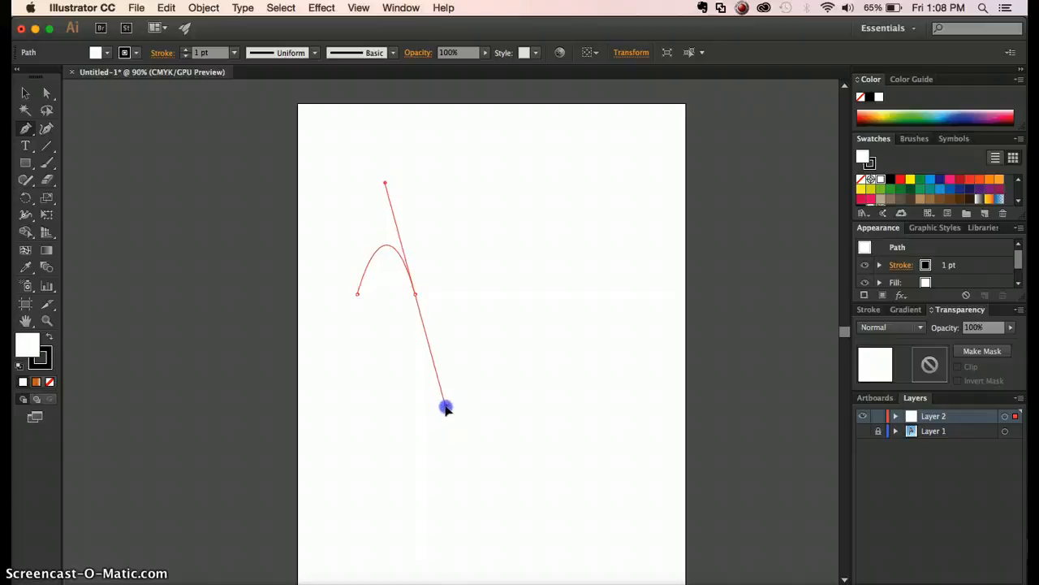
drag(445, 408, 442, 279)
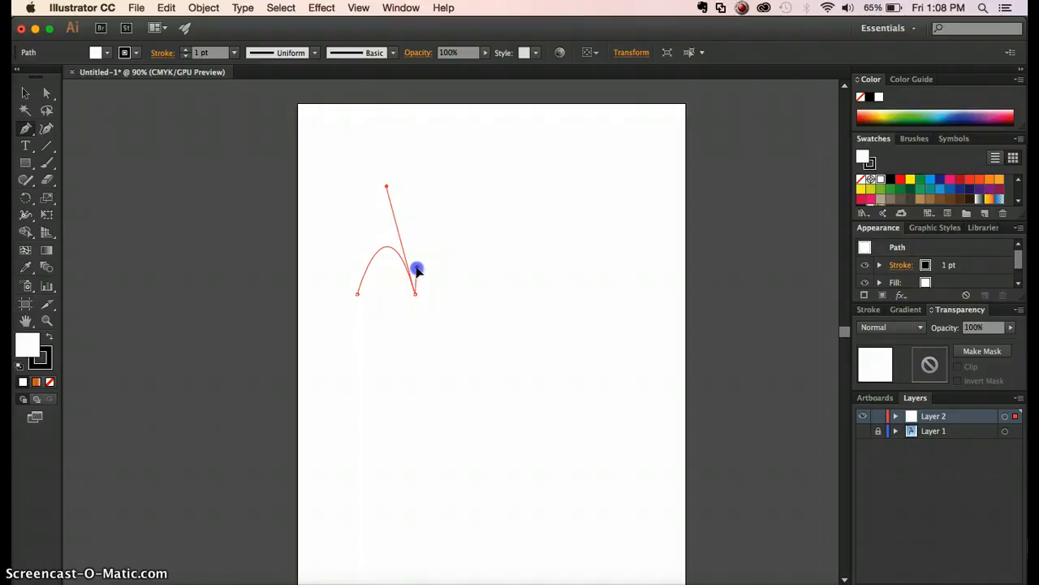
click(416, 270)
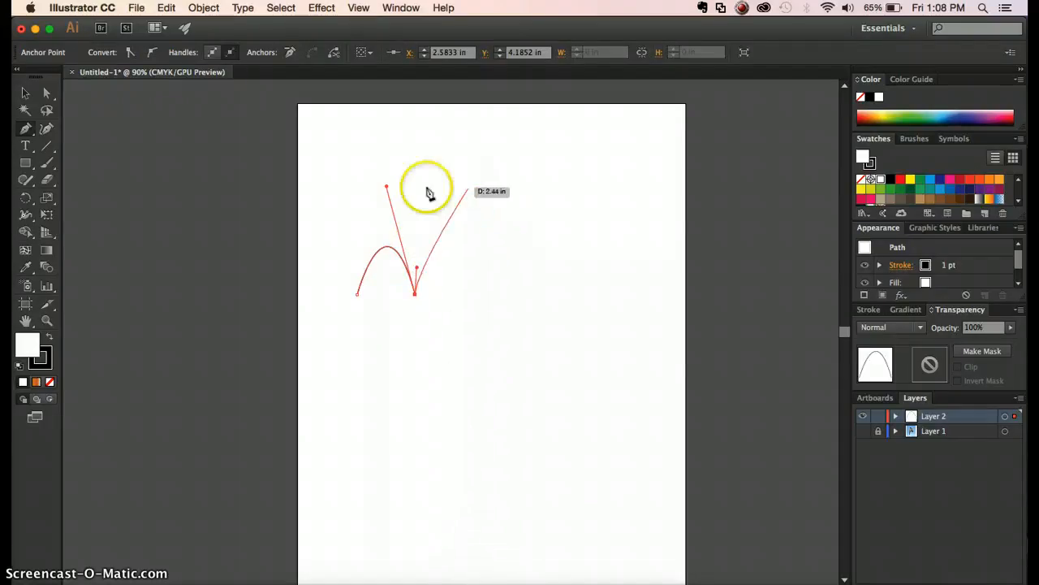
- Add a second arch about 1 in wide from the corner anchor, followed by a long curve toward the artboard's edge
click(464, 293)
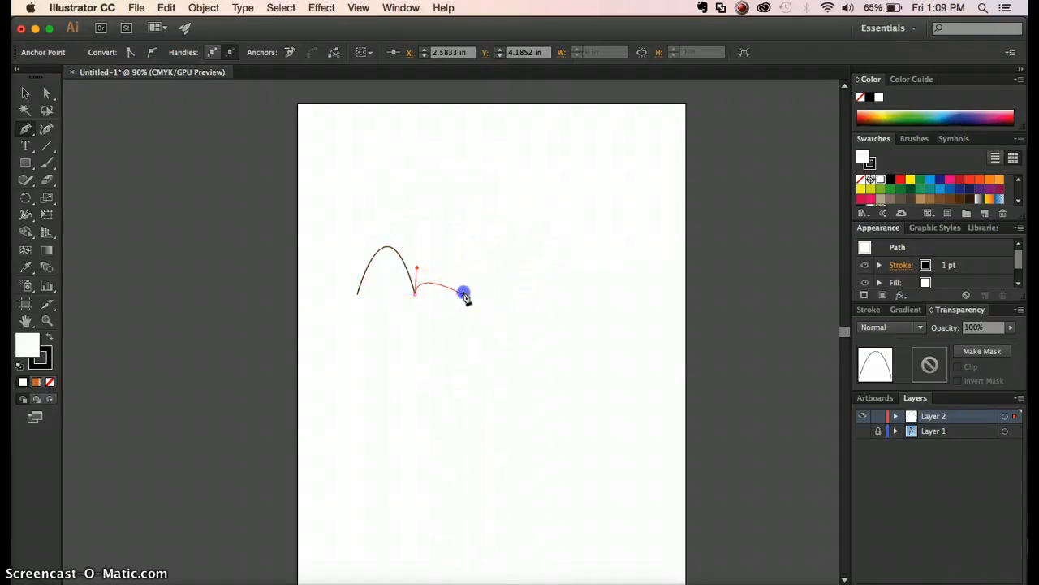
drag(463, 296, 487, 391)
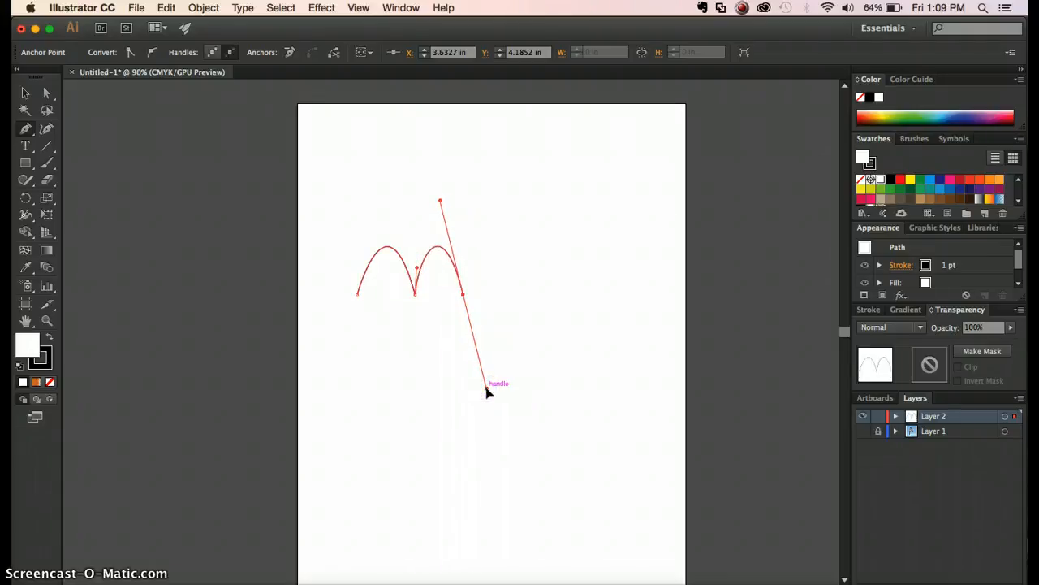
drag(487, 391, 488, 390)
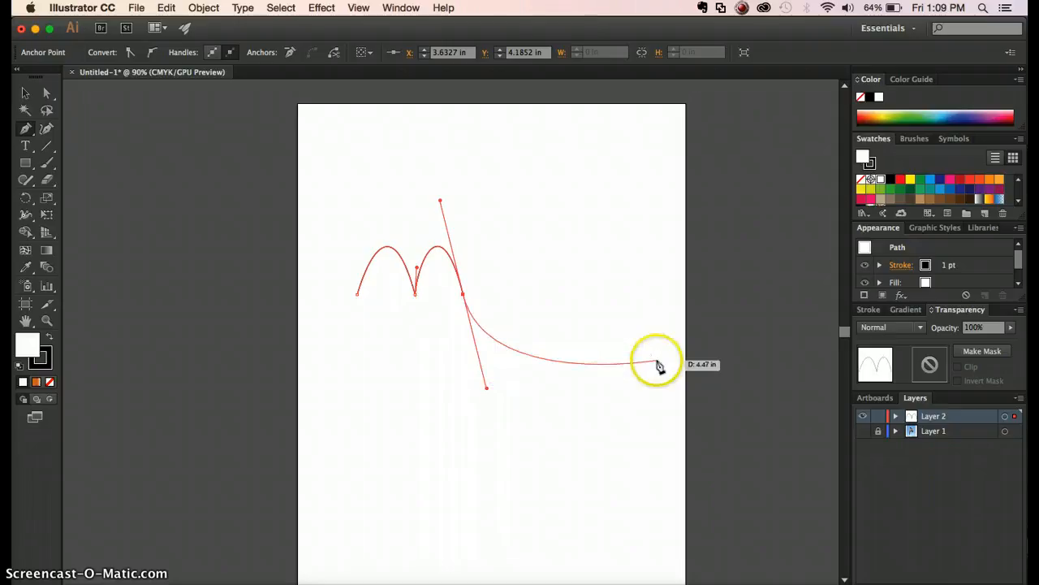
drag(656, 360, 317, 225)
- Delete the practice path, return to the Pen tool and show Layer 1 again
click(25, 93)
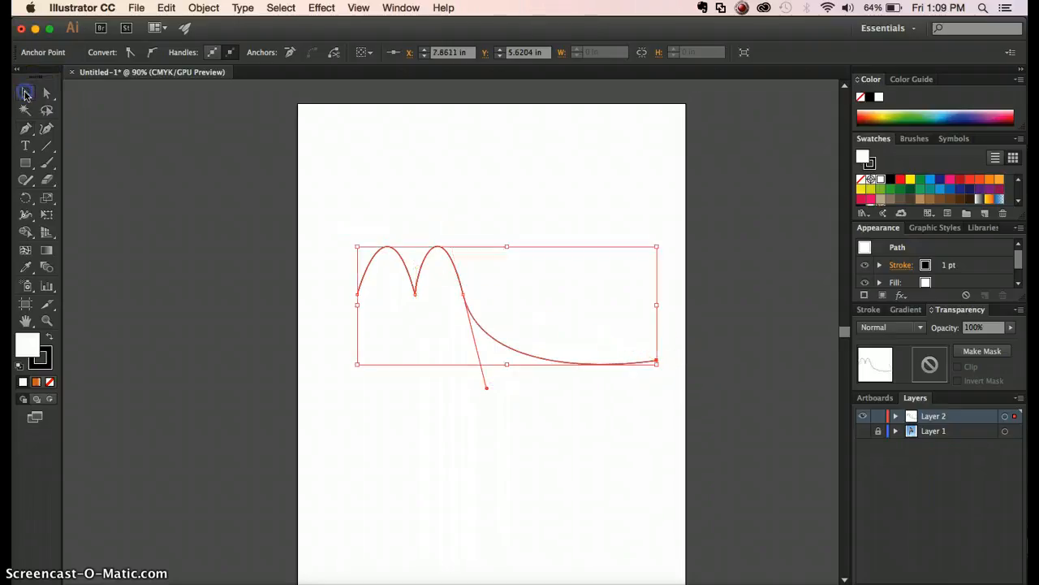
key(super+z)
key(Delete)
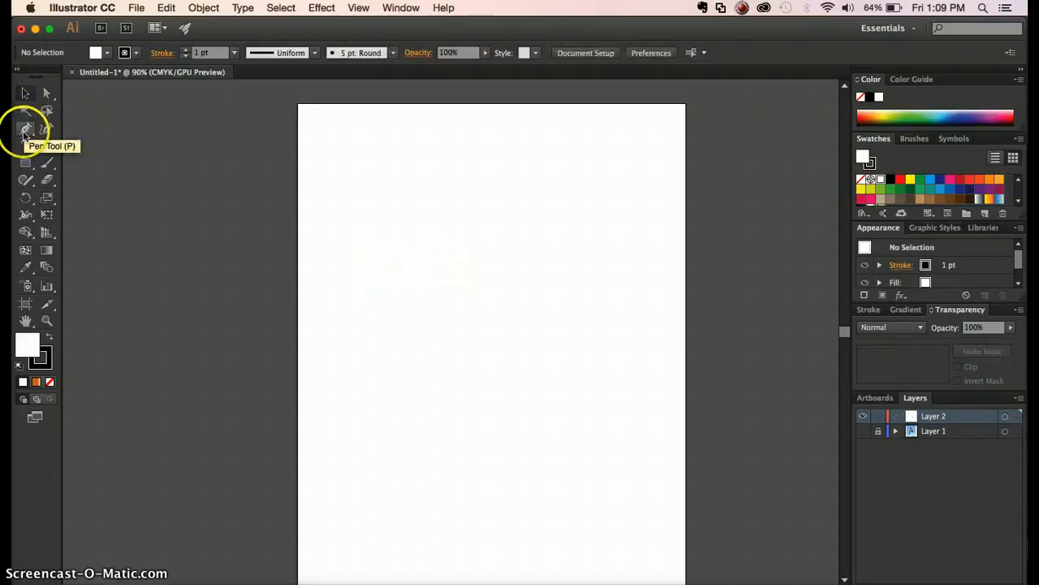
click(25, 128)
click(864, 431)
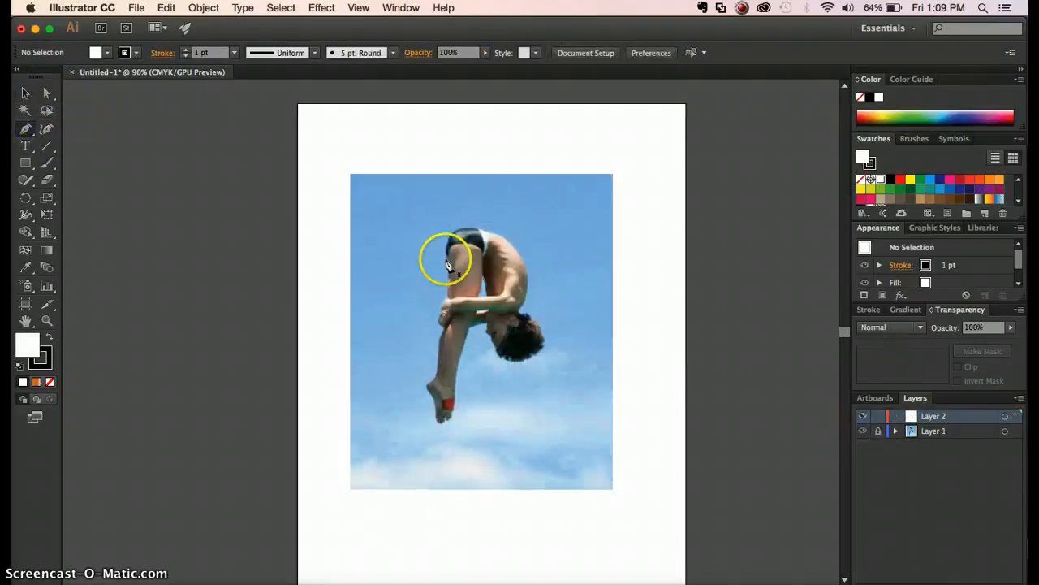
- Start tracing the diver on Layer 2 with short straight Pen segments along the upper edge of the dark swim trunks
click(482, 329)
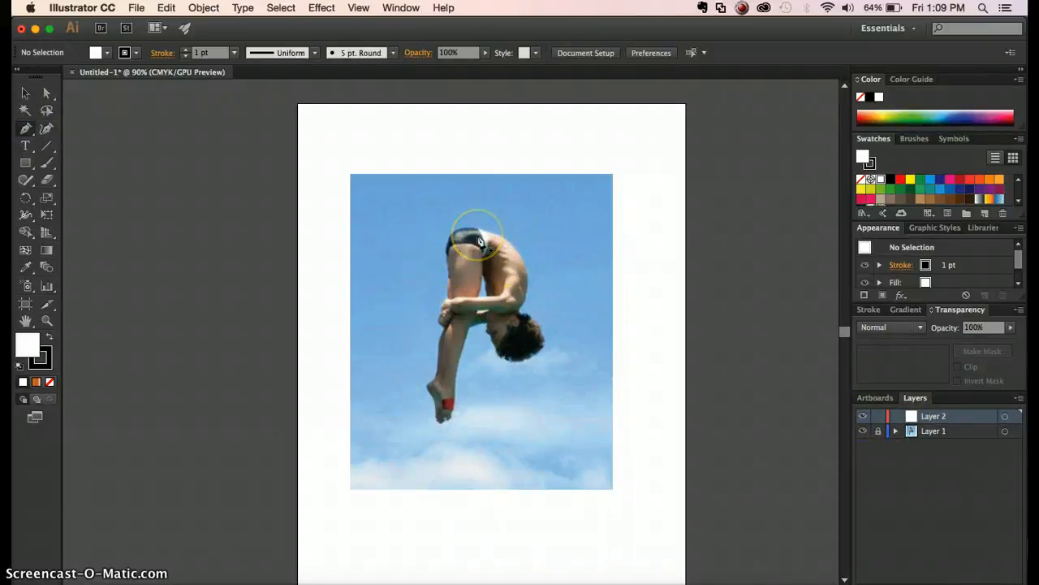
key(super+equal)
key(super+equal)
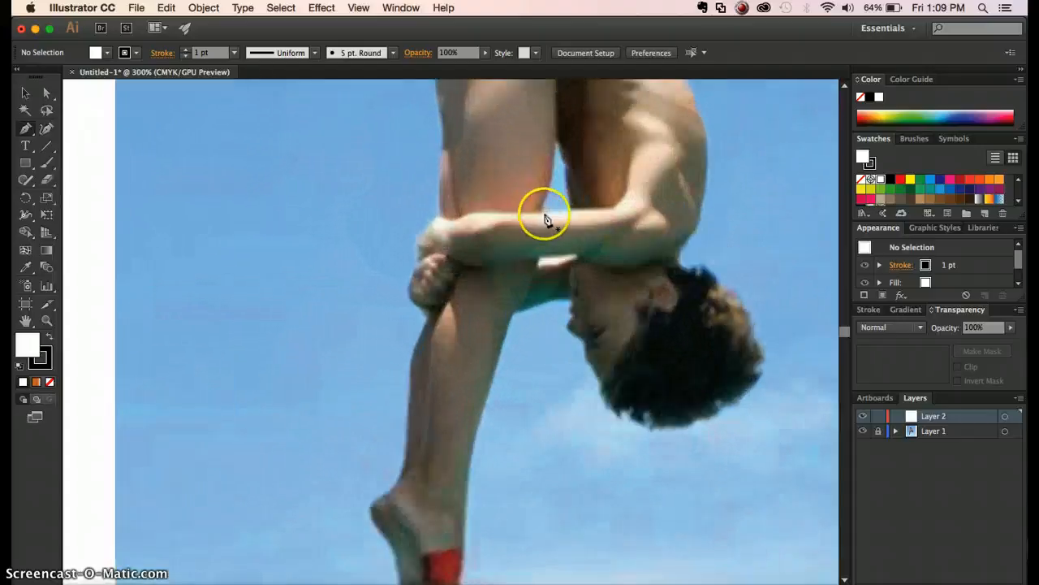
scroll(544, 342, up, 5)
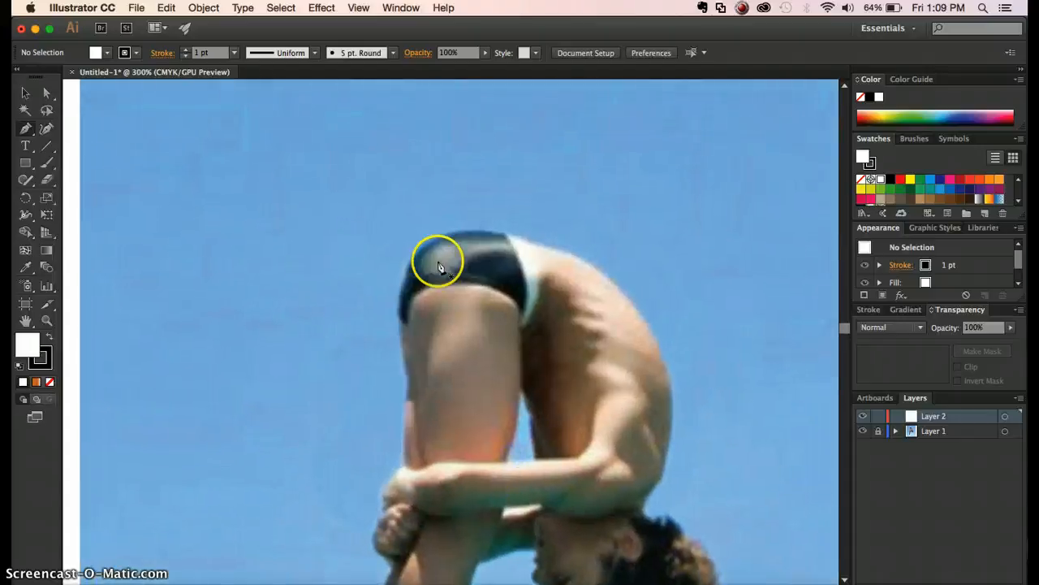
drag(429, 245, 434, 247)
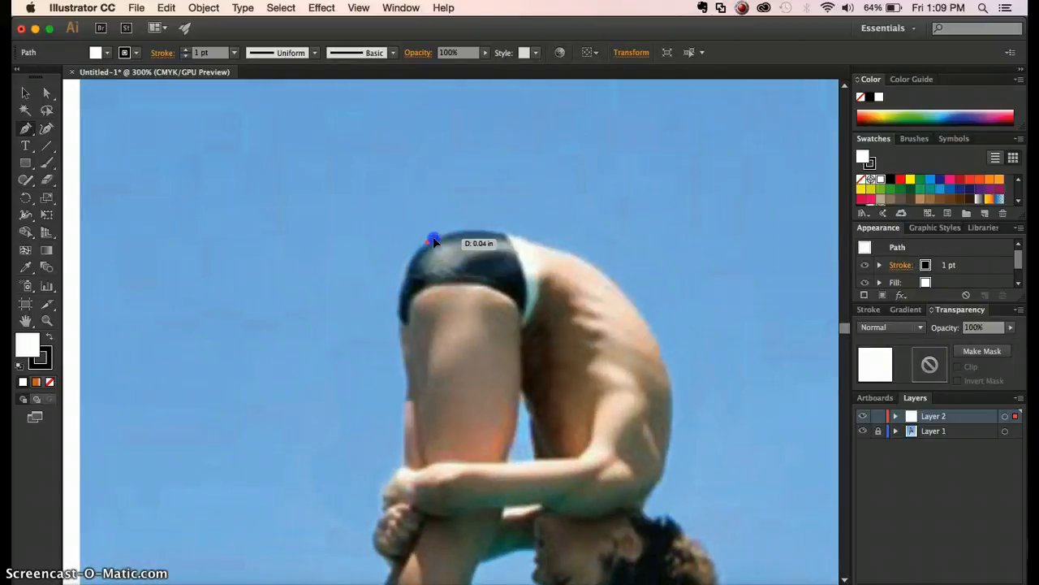
click(433, 238)
click(441, 233)
click(454, 231)
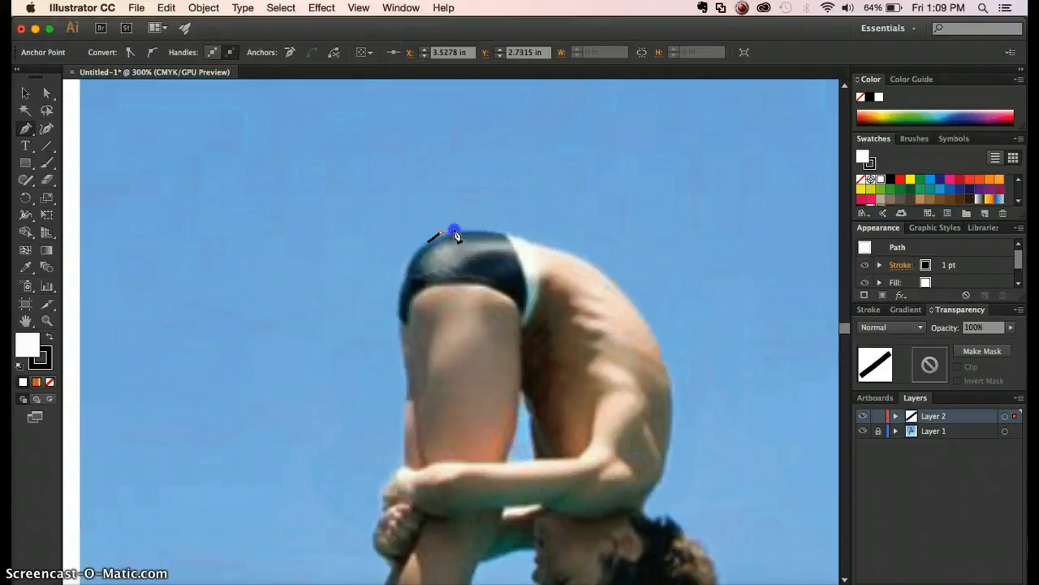
drag(476, 232, 498, 277)
- Continue tracing with straight Pen segments along the trunks' upper edge and lower back, ending near X 4.47 in, Y 2.92 in
key(super+equal)
key(super+equal)
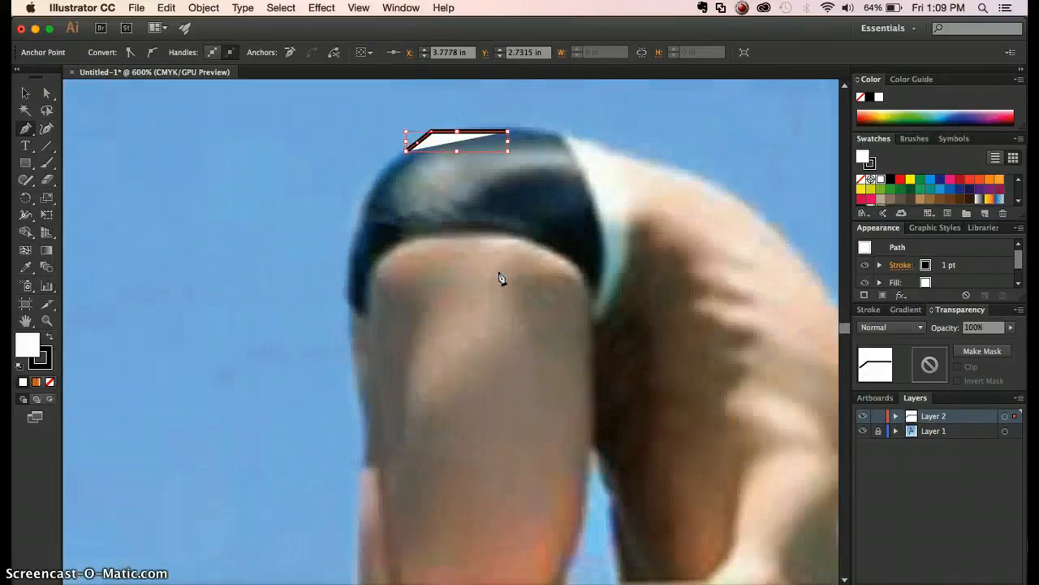
scroll(499, 274, up, 3)
scroll(499, 274, left, 2)
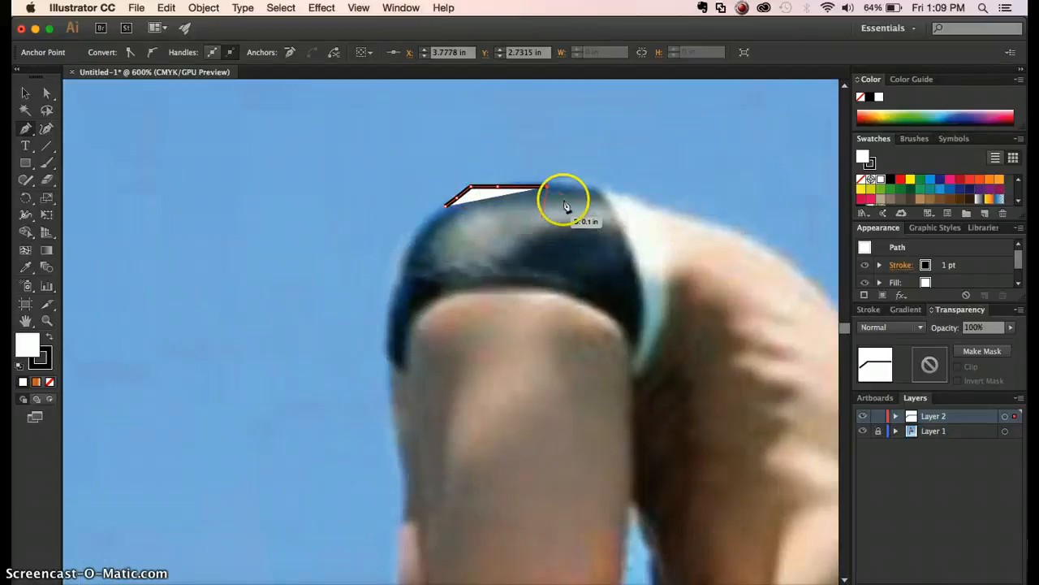
drag(583, 190, 674, 216)
click(701, 221)
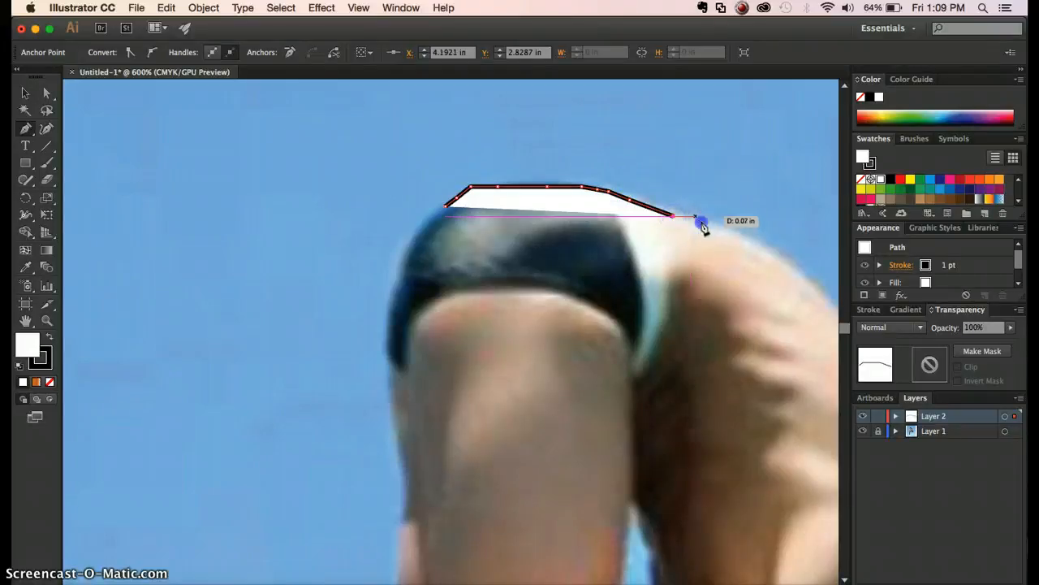
click(757, 243)
drag(760, 263, 655, 105)
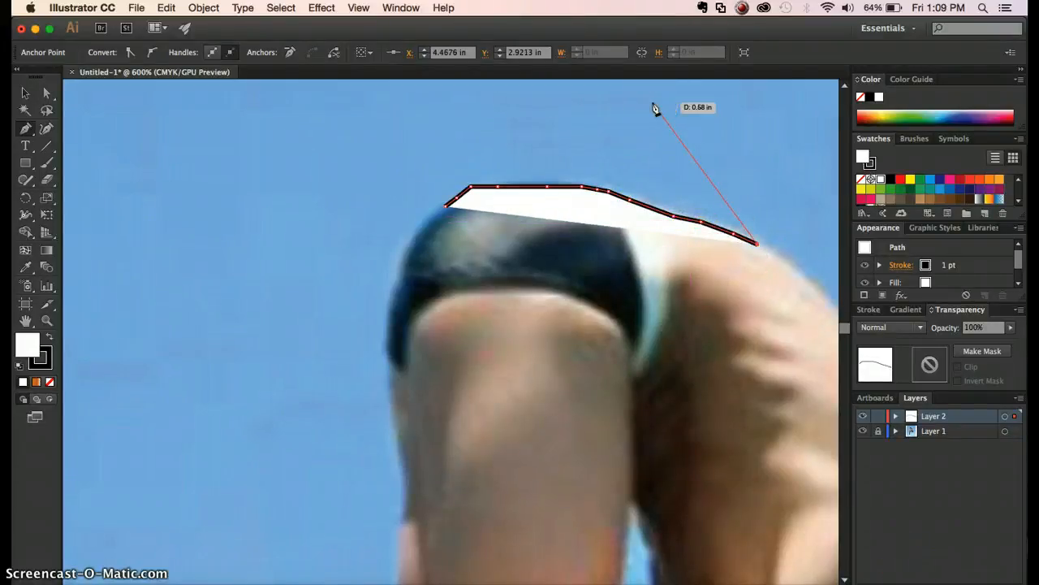
- Undo the whole straight-segment trace over the trunks and back
key(super+z)
key(super+z)
key(super+z)
key(super+z)
key(super+z)
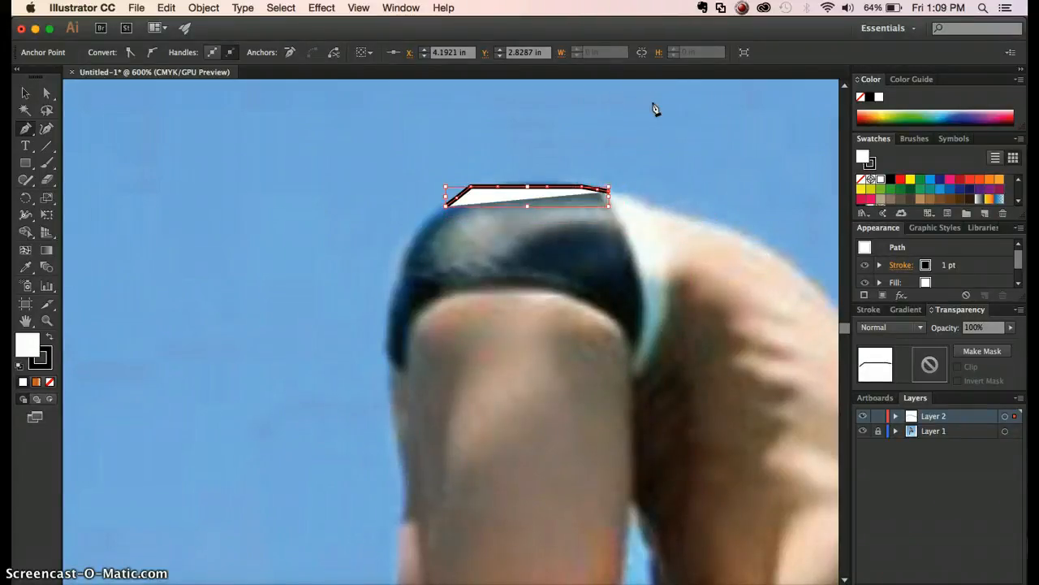
key(super+z)
key(super+z)
key(super+z)
key(super+z)
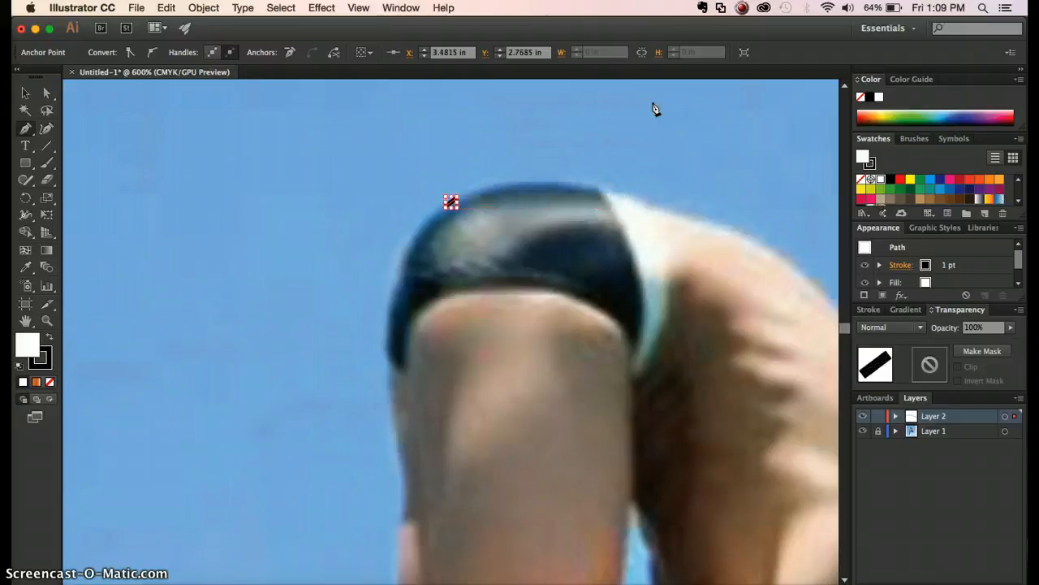
key(super+z)
- Trace from the trunks' outer edge to the back with two smooth Pen curves through about X 3.75, Y 2.72 in and X 4.67, Y 3.05 in
scroll(460, 238, right, 5)
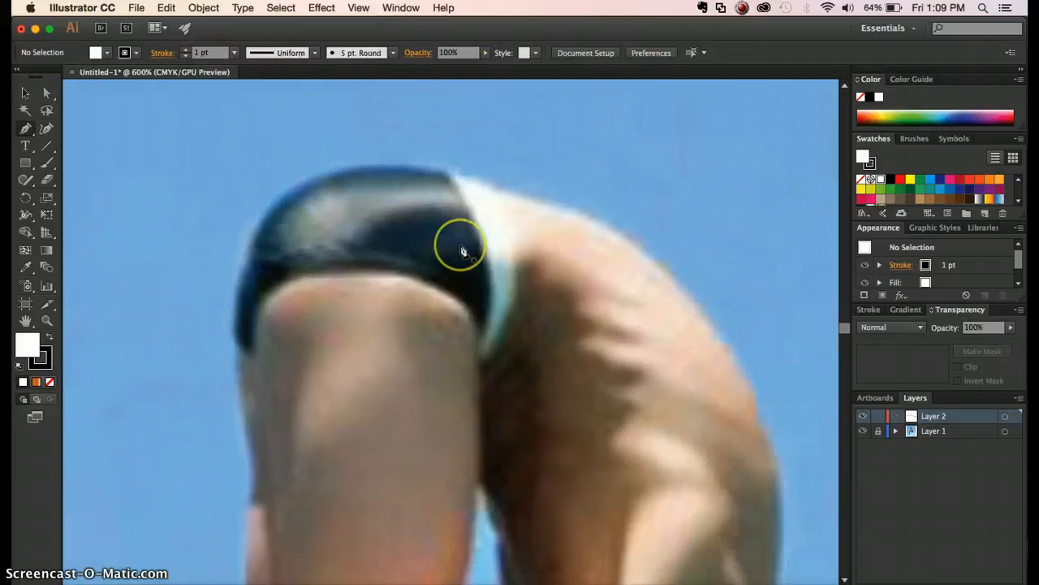
click(238, 276)
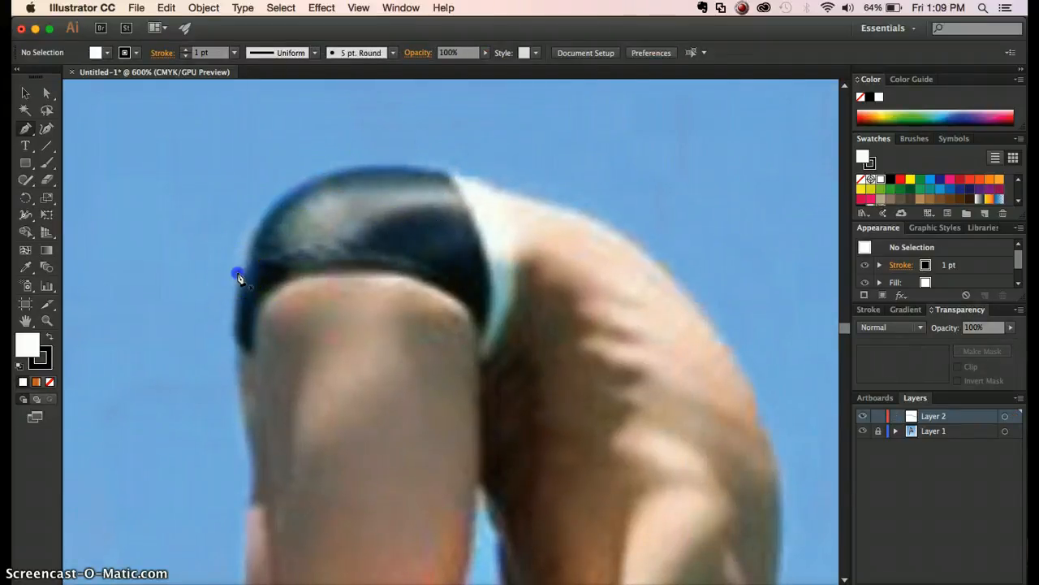
click(390, 166)
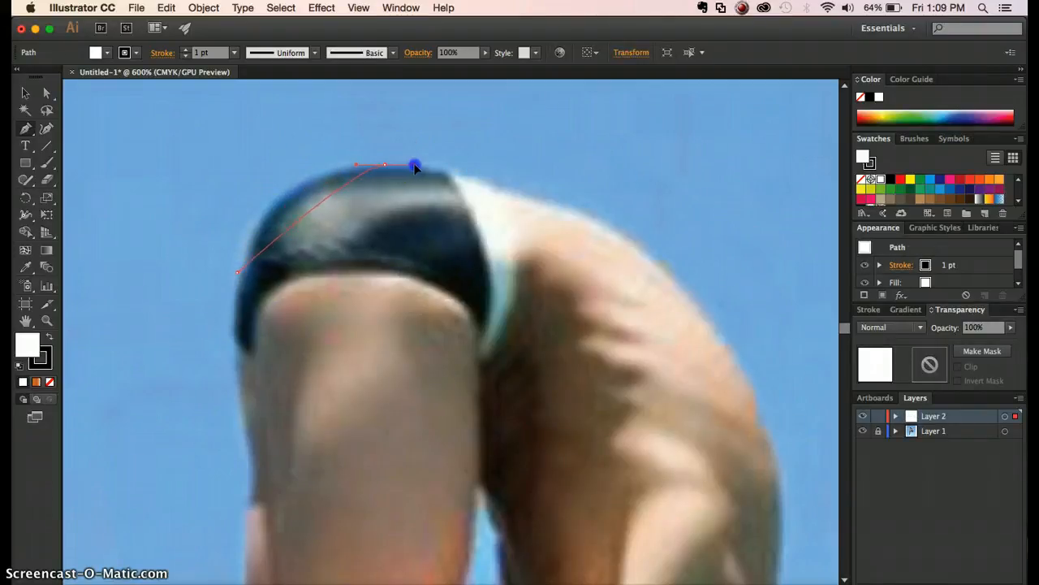
mouse_move(447, 162)
mouse_down()
mouse_move(512, 168)
mouse_move(514, 178)
mouse_up()
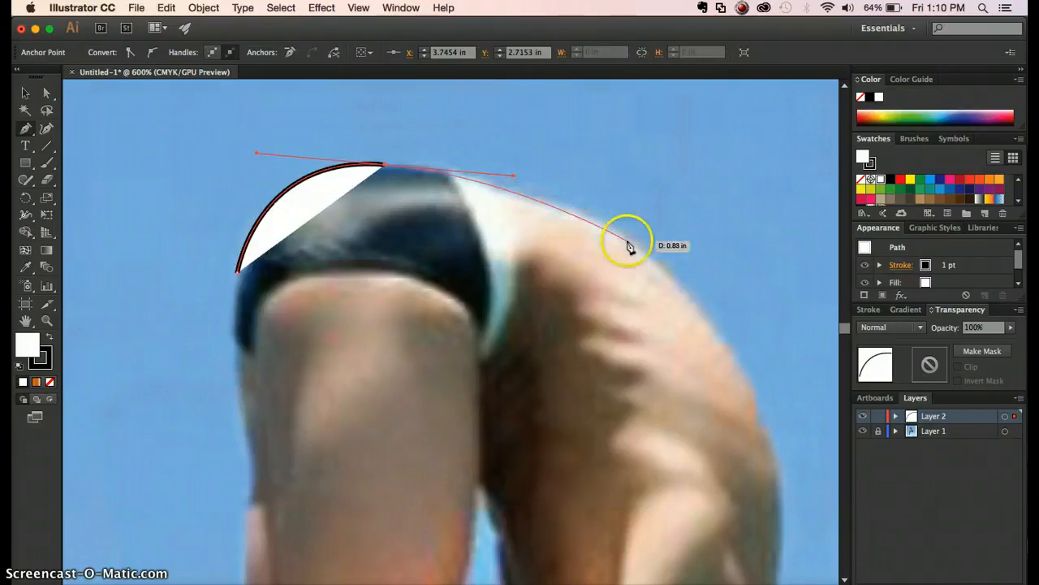
click(666, 269)
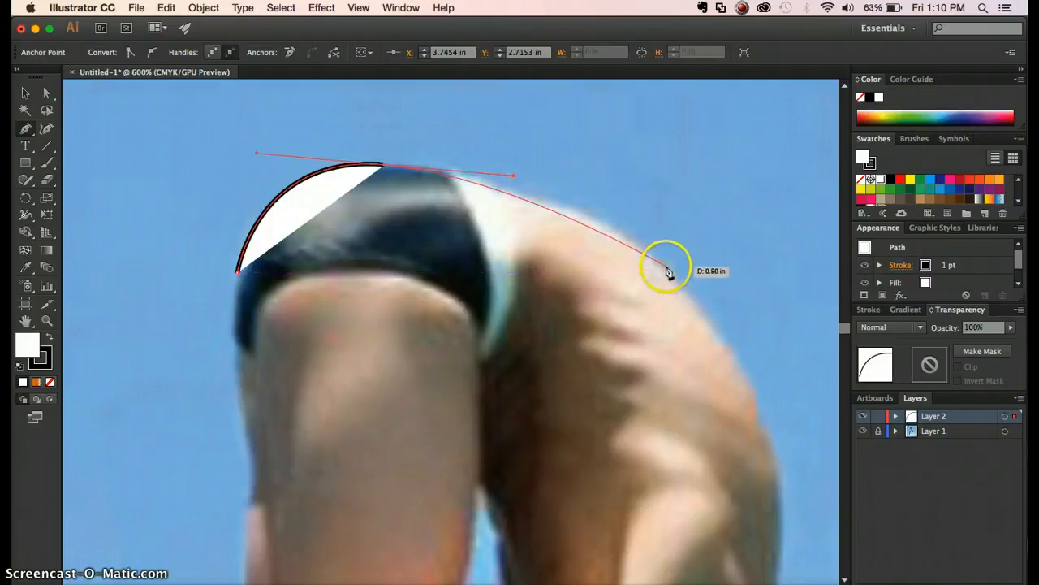
drag(679, 277, 706, 309)
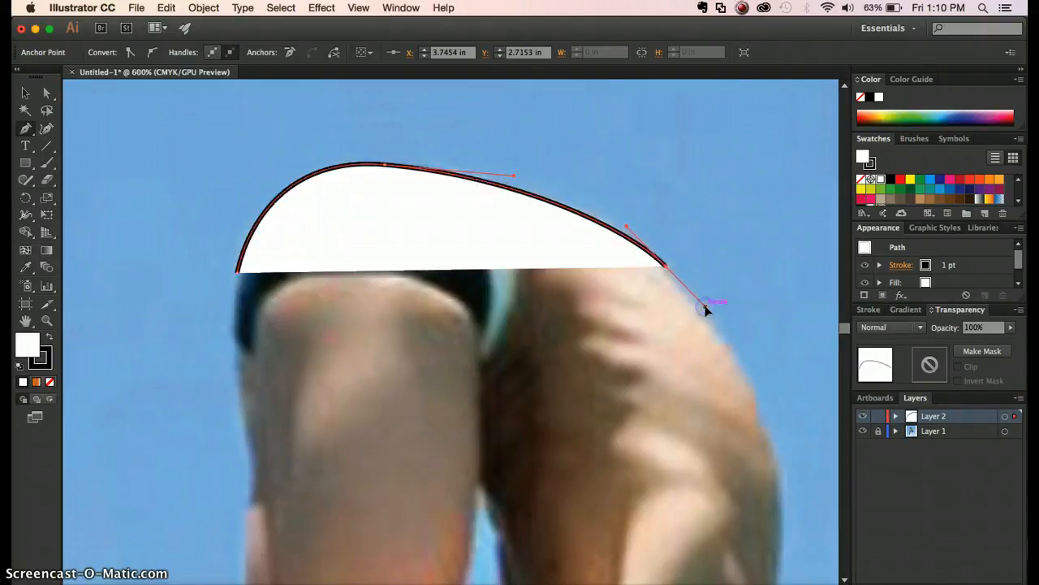
scroll(703, 301, down, 10)
scroll(704, 300, right, 5)
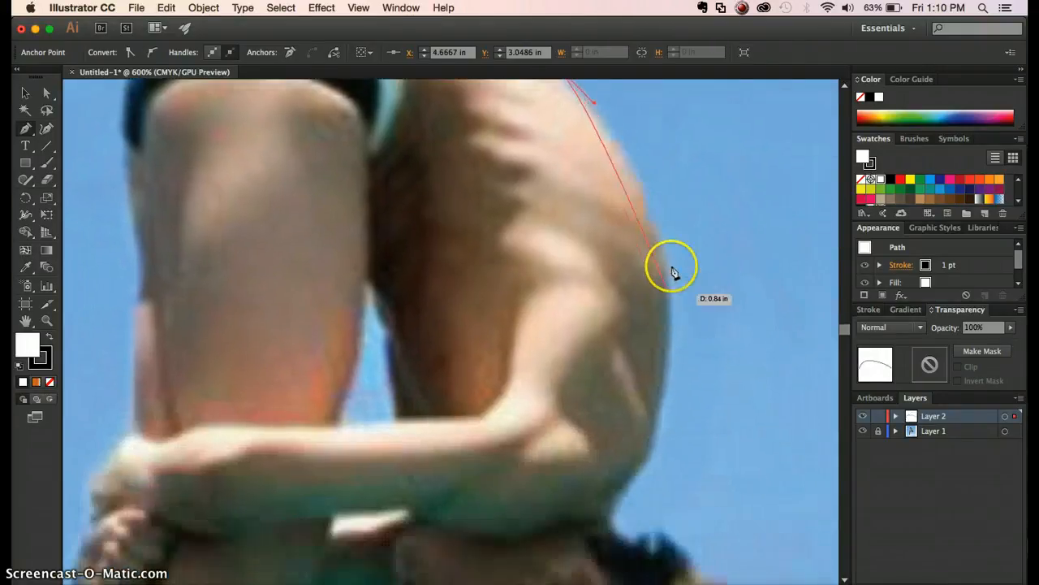
key(super+minus)
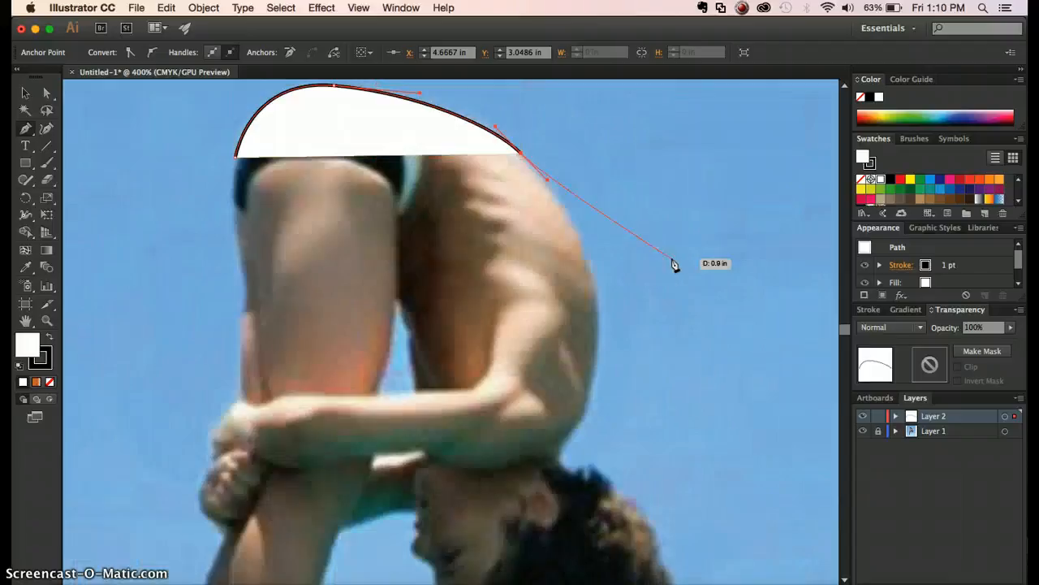
drag(475, 524, 448, 471)
key(super+minus)
key(super+minus)
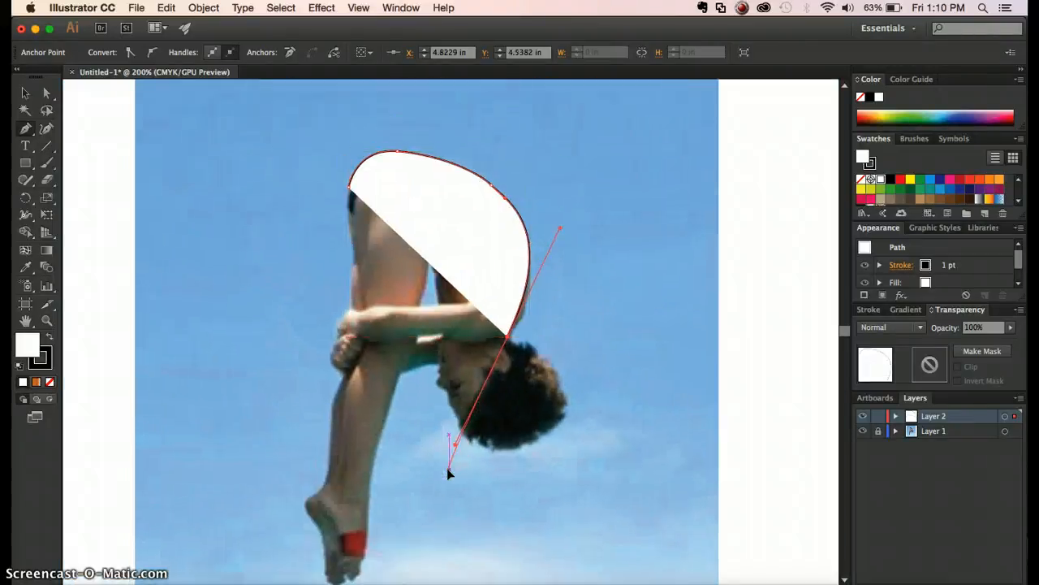
key(super+z)
- Extend the trace with one curve down the diver's back to the neck, near X 4.87 in, Y 4.50 in, and deselect the path
key(super+plus)
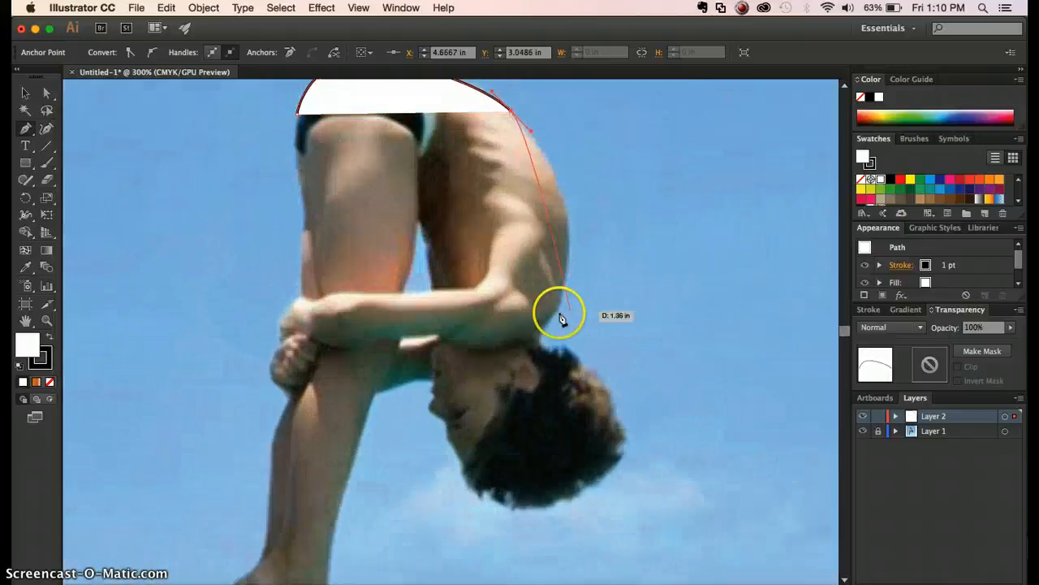
drag(541, 333, 469, 443)
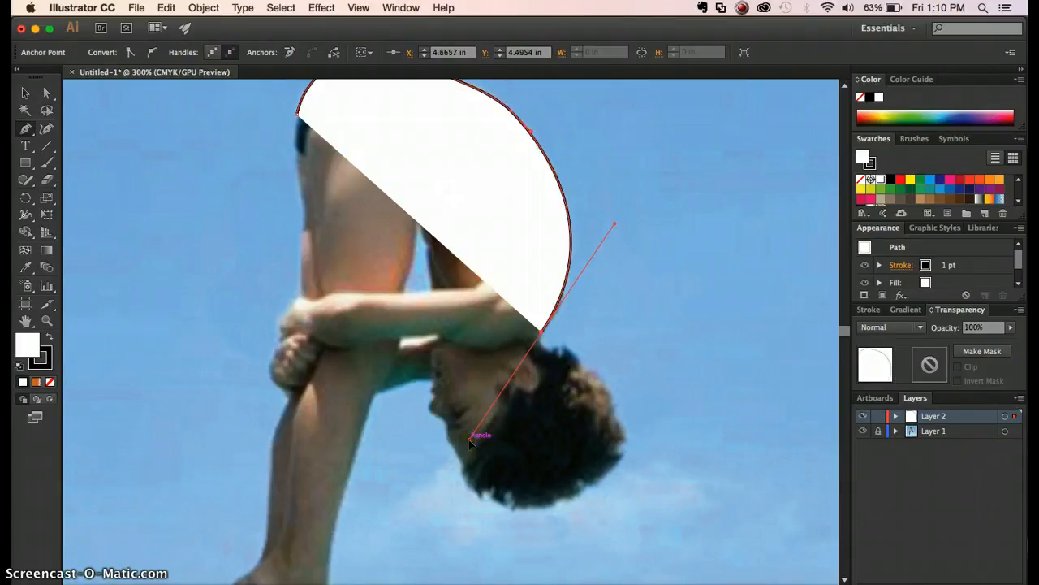
click(25, 92)
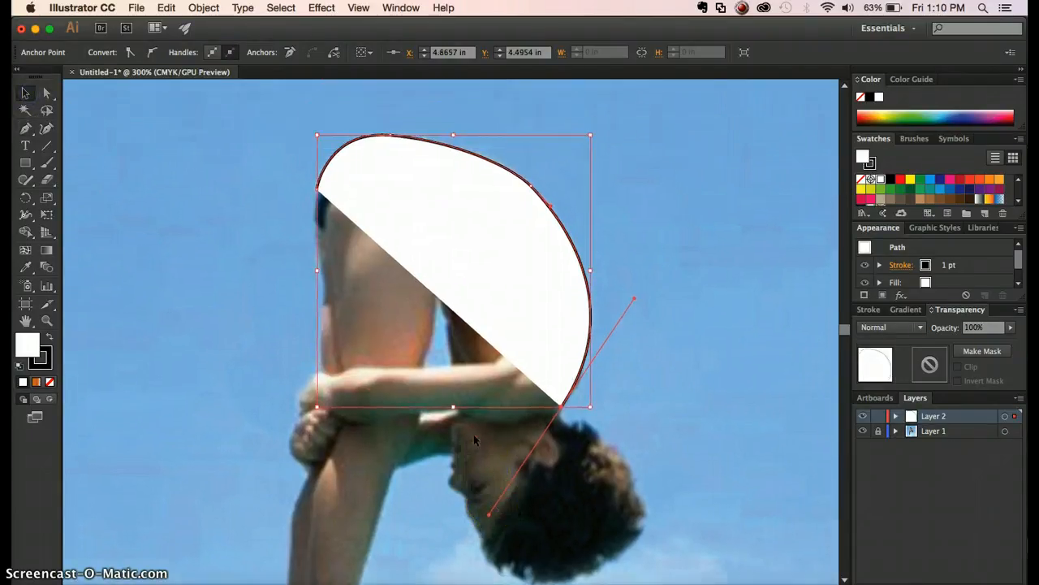
scroll(475, 439, up, 3)
click(614, 248)
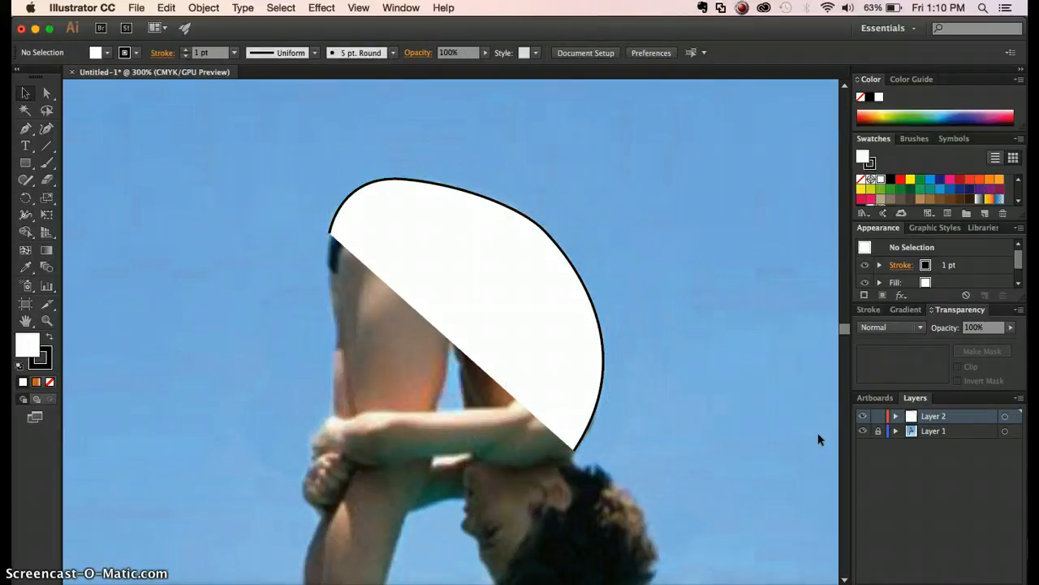
- Reshape the curves with the Anchor Point tool by pulling new handles from the upper-back anchor and the anchor above the trunks
click(27, 133)
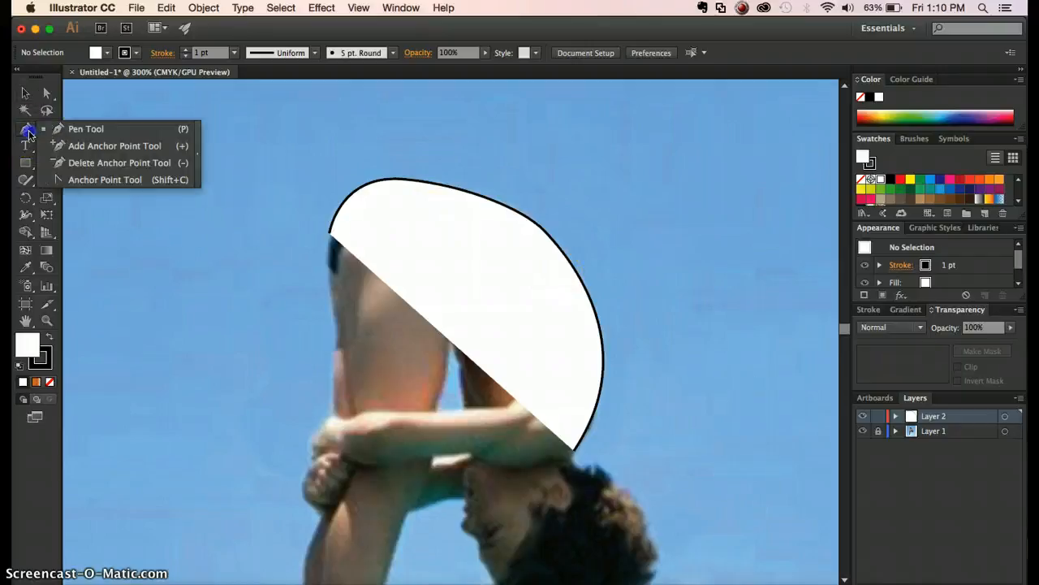
click(100, 179)
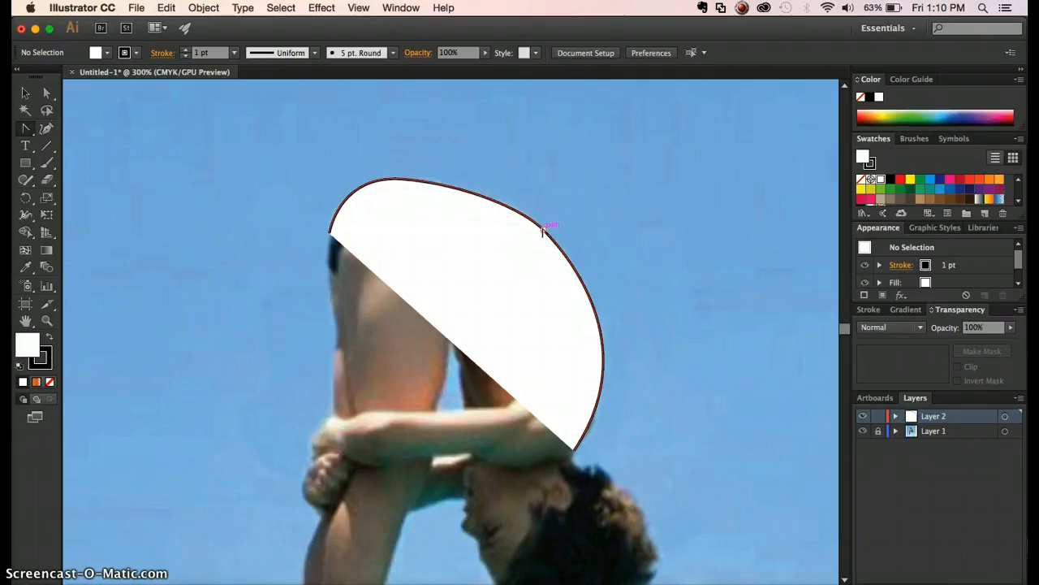
drag(542, 231, 588, 269)
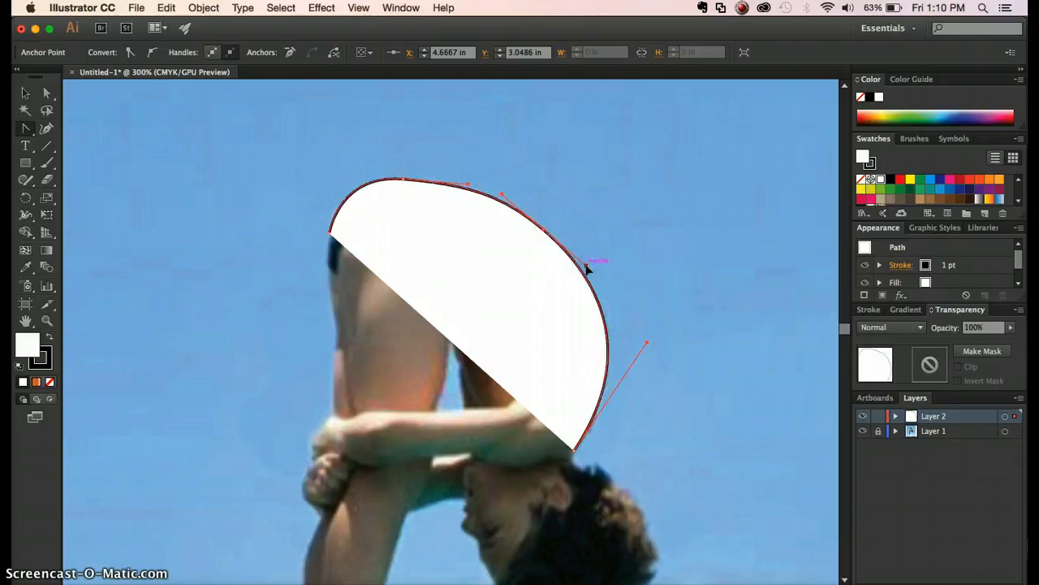
drag(467, 185, 403, 177)
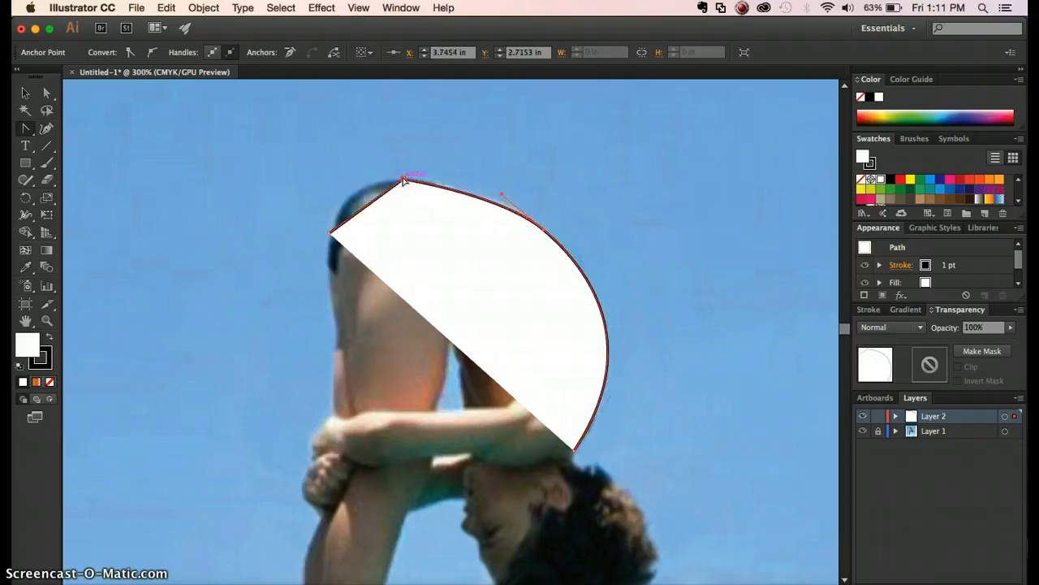
drag(403, 177, 465, 185)
- Try lengthening the upper-back anchor's lower handle with the Direct Selection tool, and undo the change
click(46, 93)
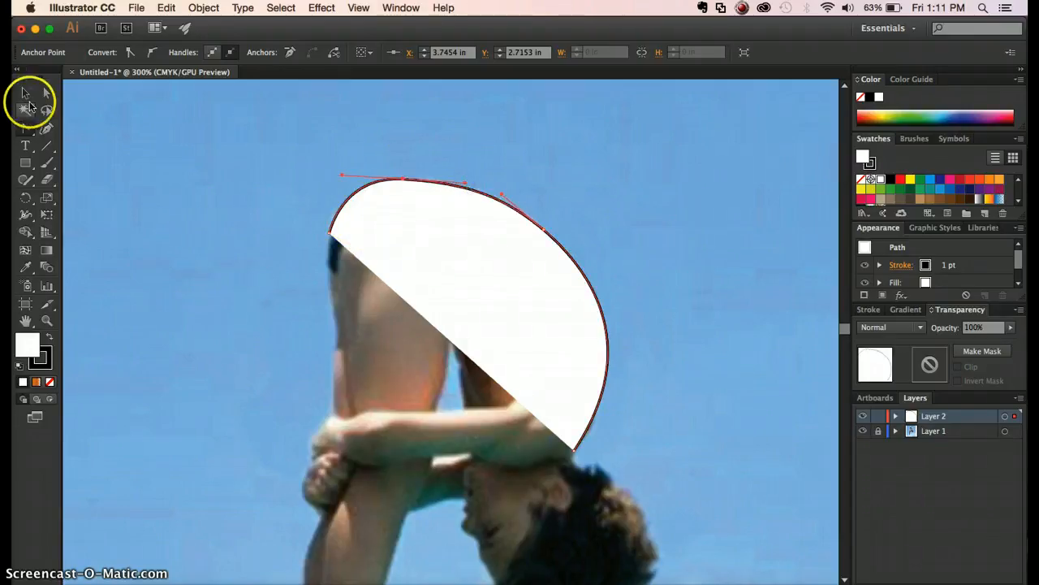
click(544, 229)
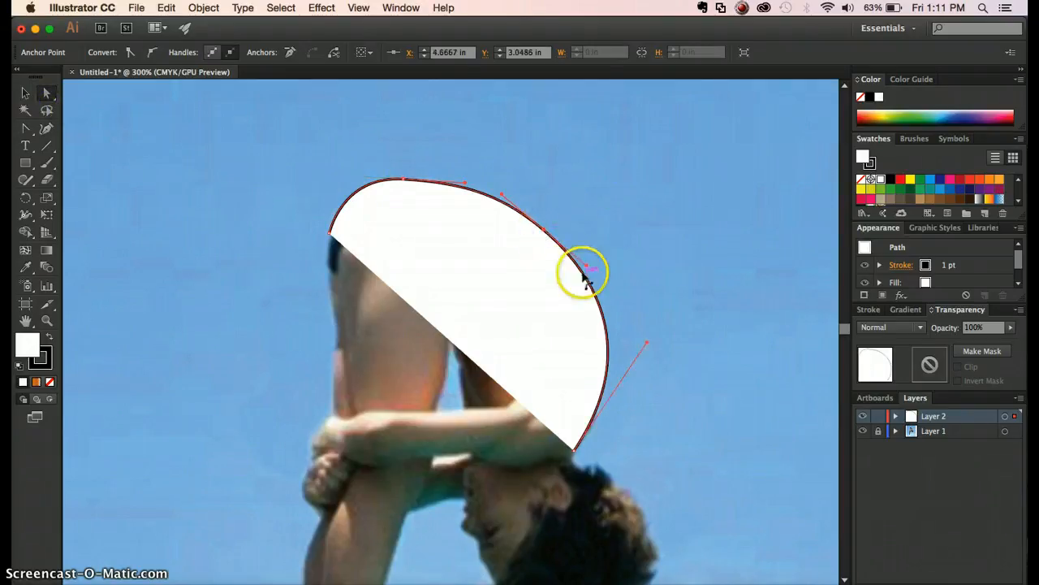
drag(586, 265, 596, 285)
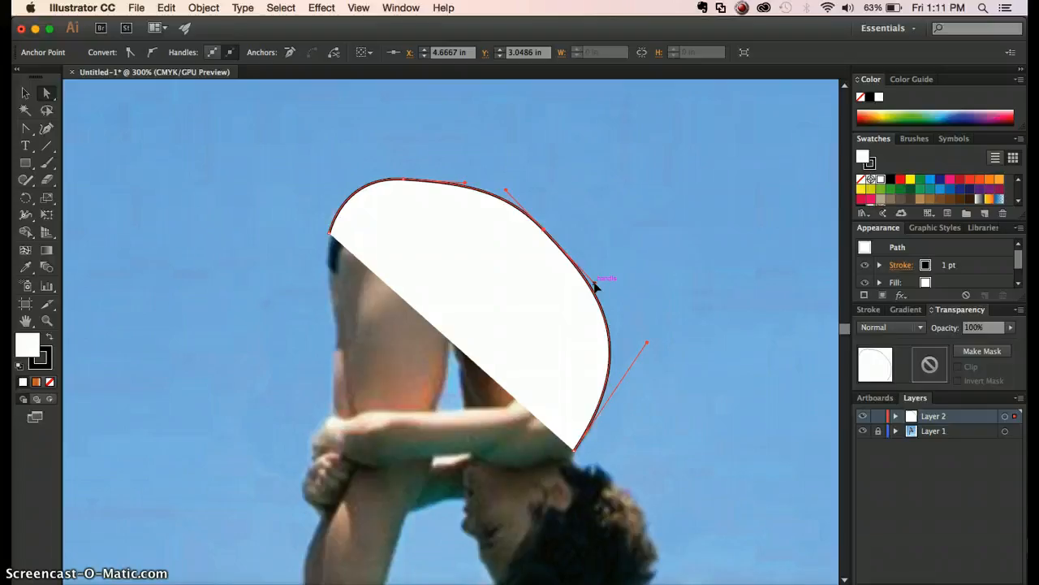
key(super+z)
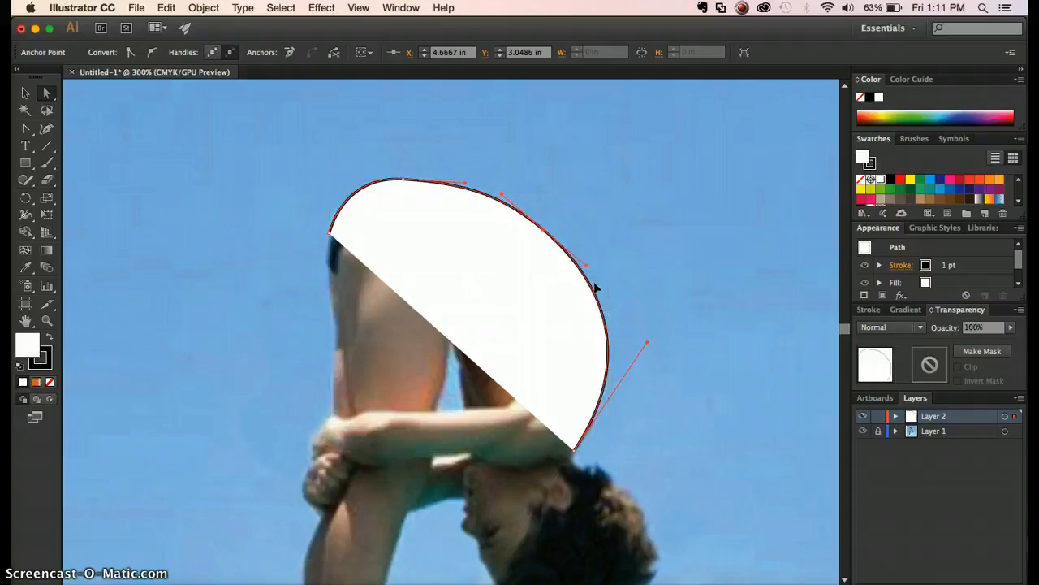
- Delete the curved trace of the diver and return to the Pen tool
key(Delete)
key(Delete)
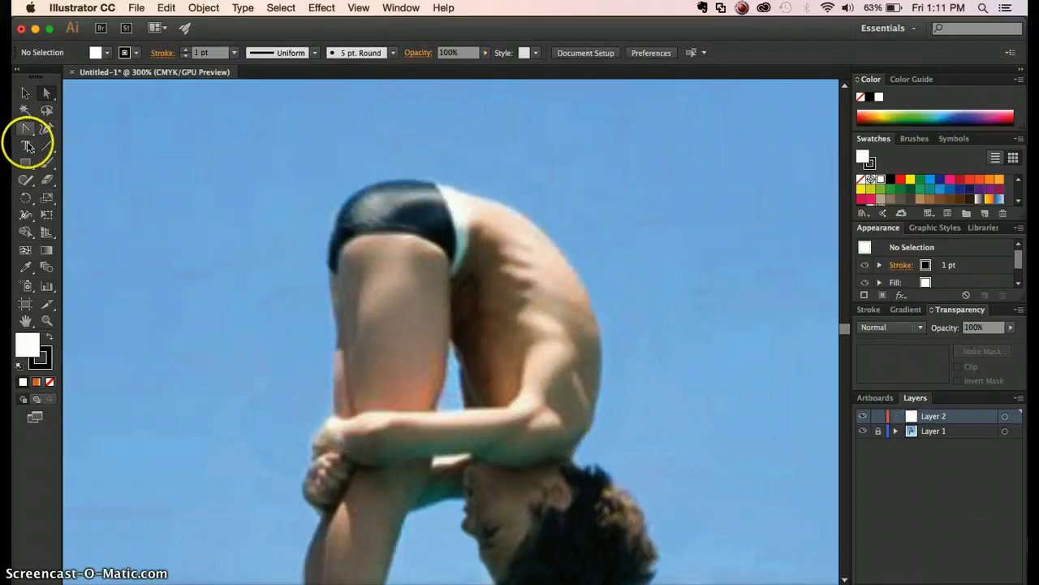
drag(26, 130, 61, 130)
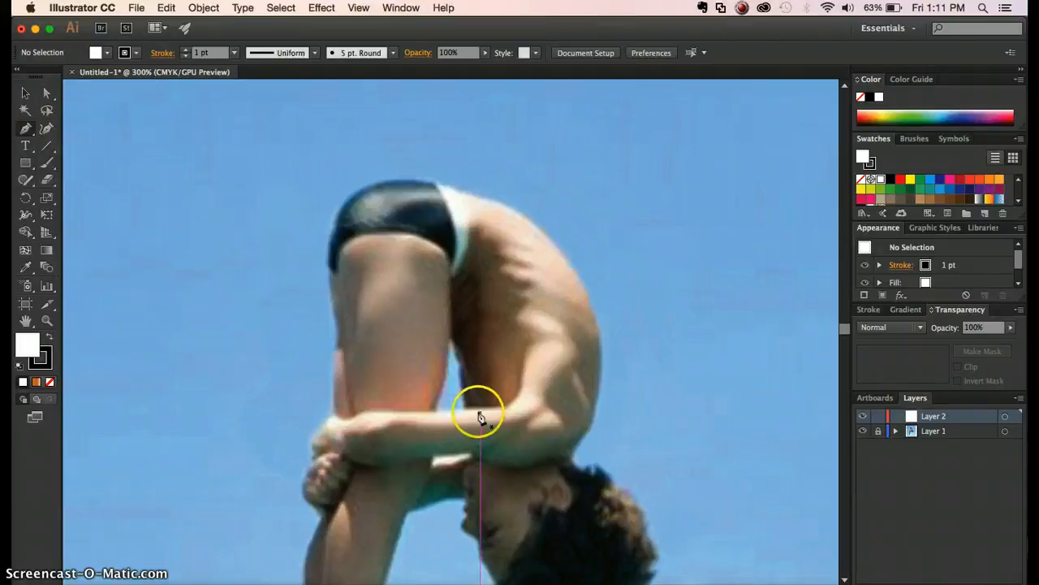
- Draw a practice arch beside the diver's feet, peaking near X 4.53, Y 6.19 in and ending near X 5.43, Y 6.69 in
scroll(511, 414, down, 8)
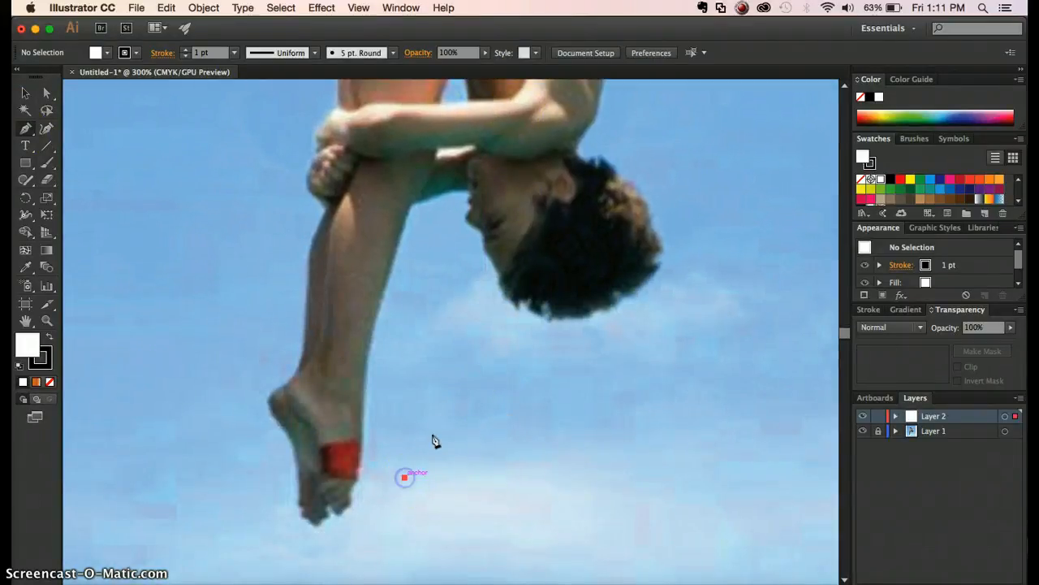
drag(526, 401, 626, 399)
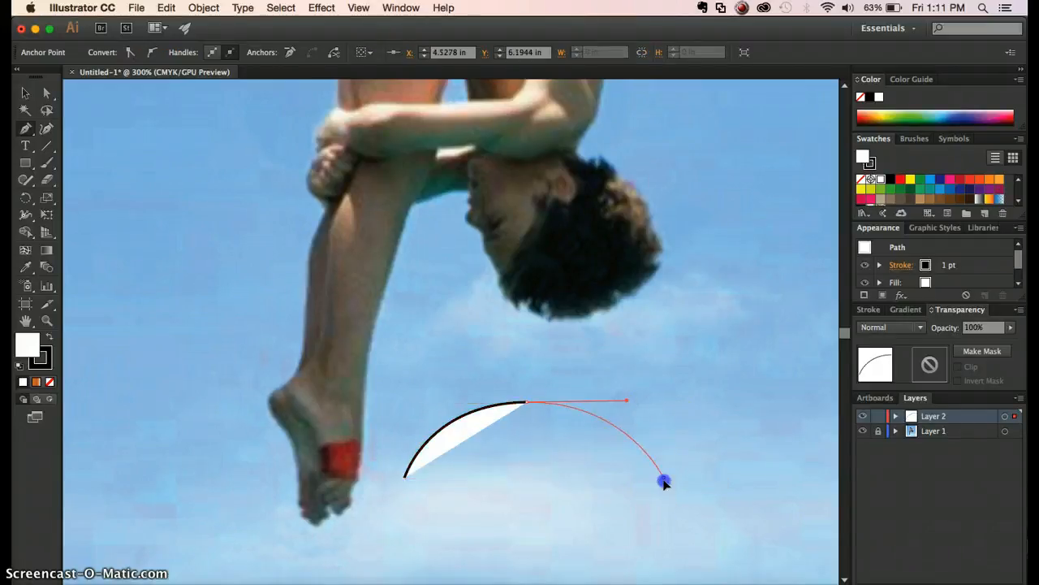
click(664, 483)
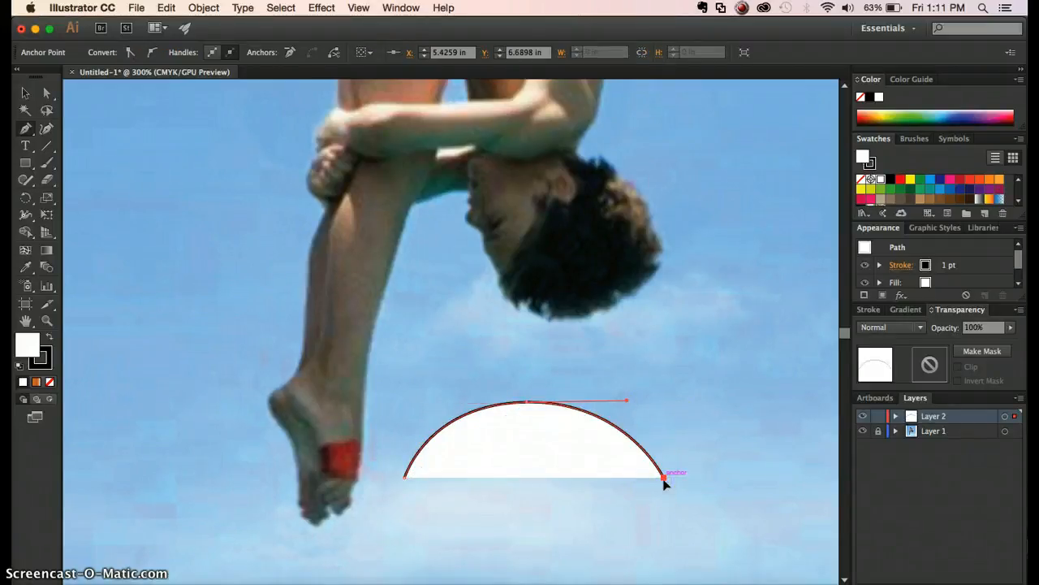
- Set the practice arch's fill to None, keeping the Pen tool active
click(25, 93)
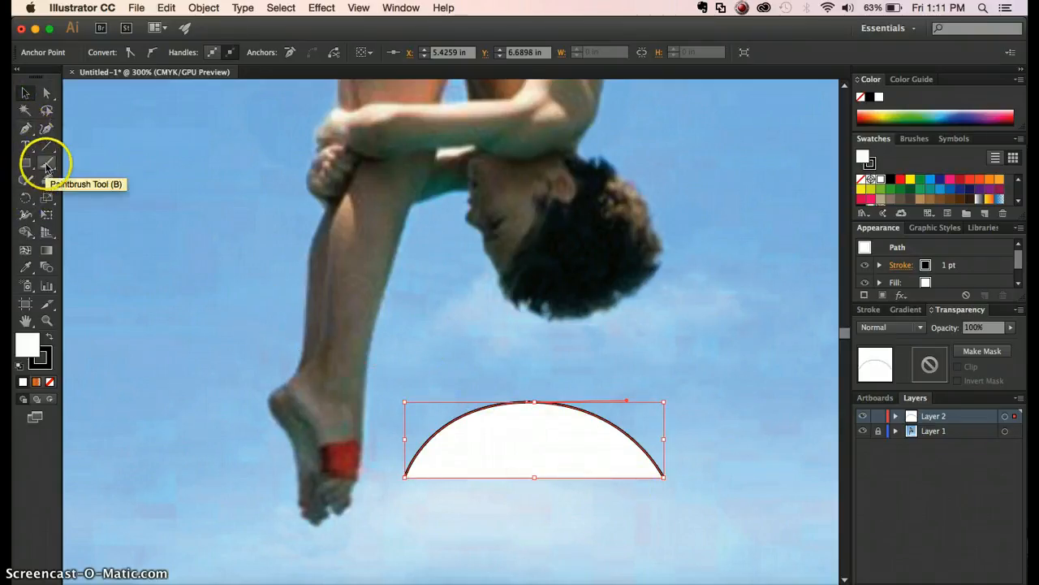
click(25, 128)
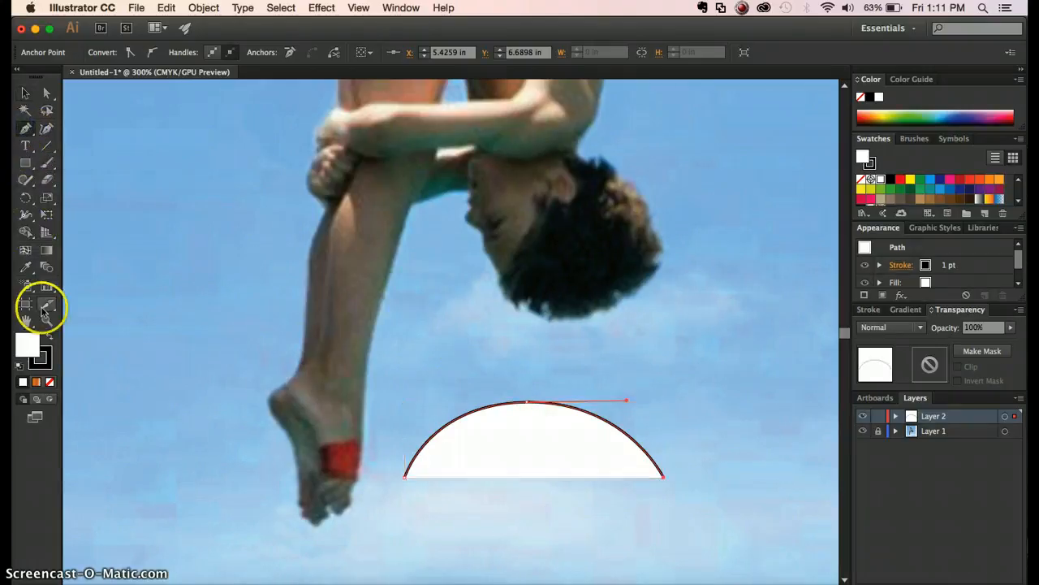
click(50, 381)
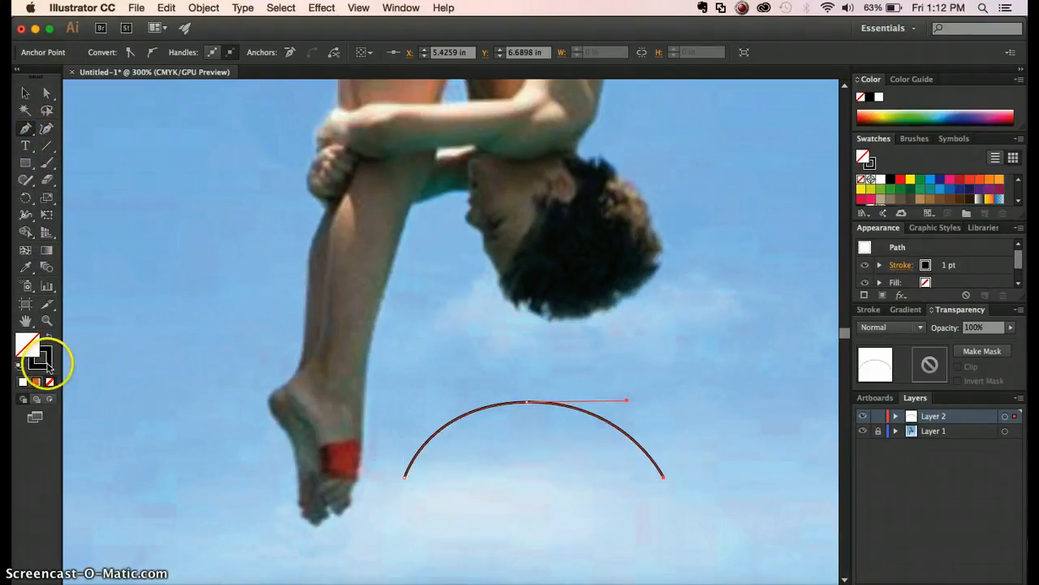
click(423, 449)
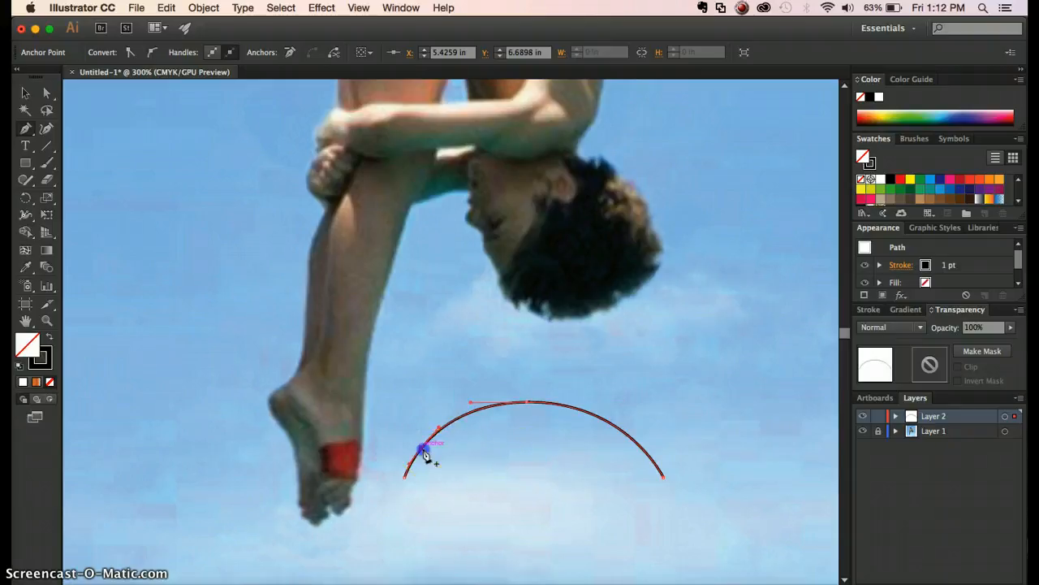
click(645, 451)
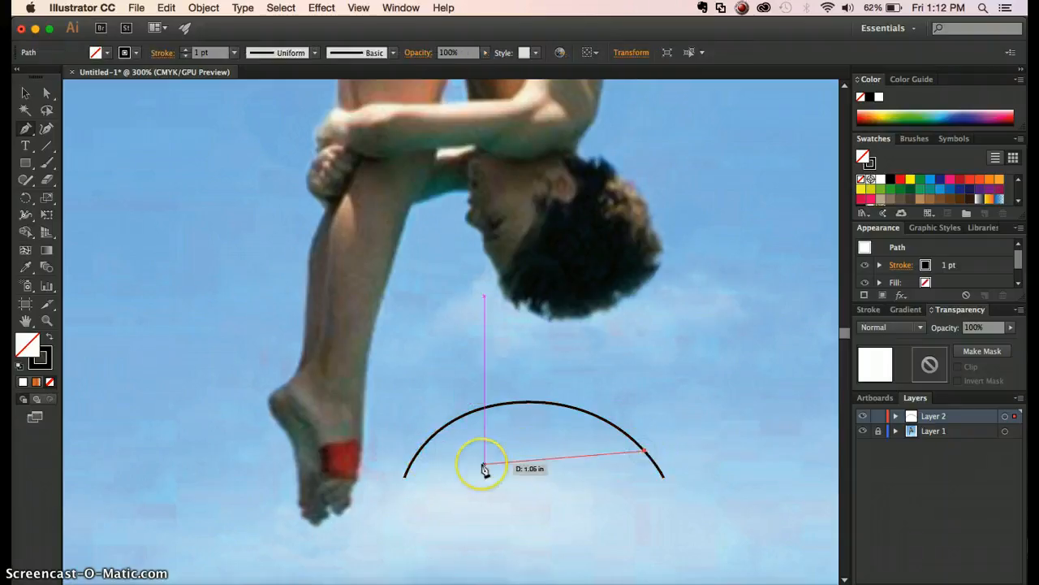
key(super+z)
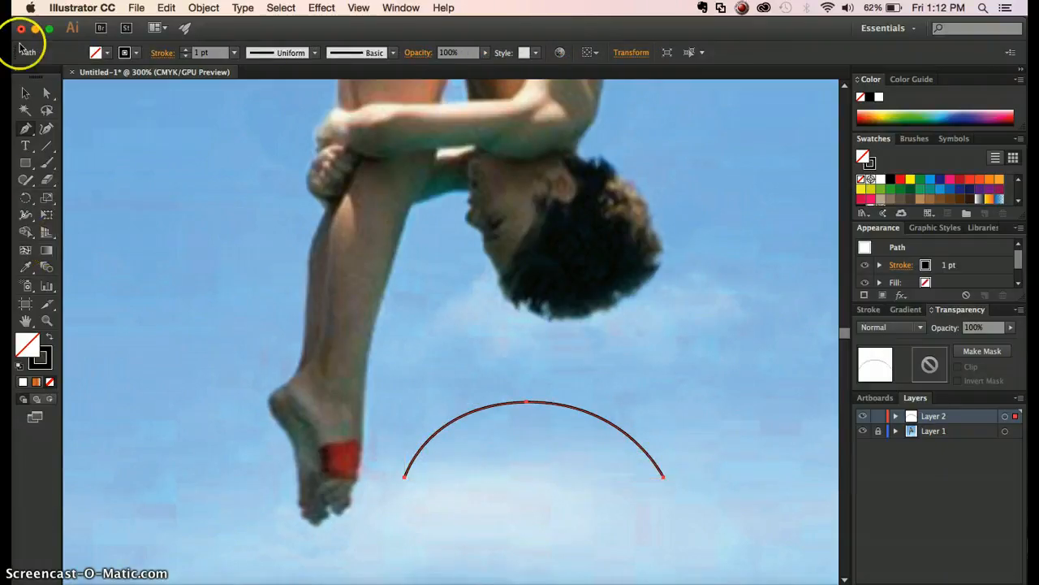
- Deselect the arch and draw a separate straight line across it with the Pen tool, from about X 3.82 to 5.28 at Y 6.52 in
click(25, 92)
click(223, 222)
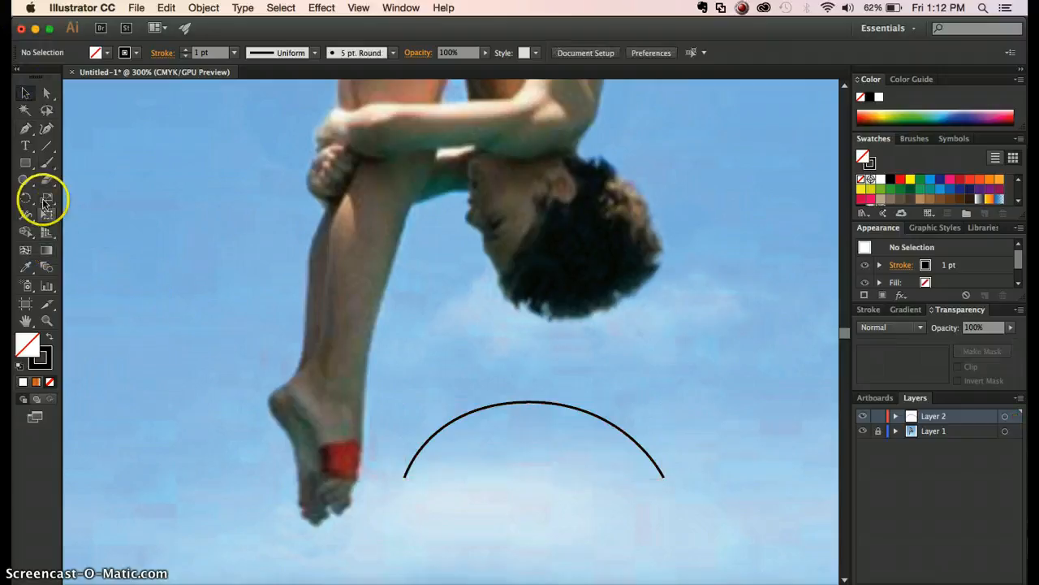
click(25, 129)
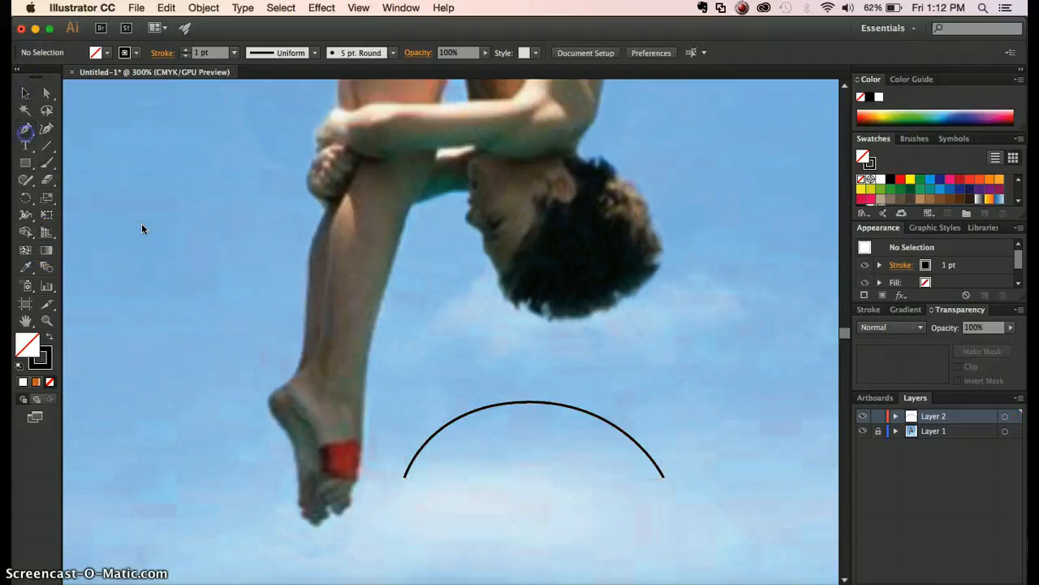
click(420, 451)
click(641, 449)
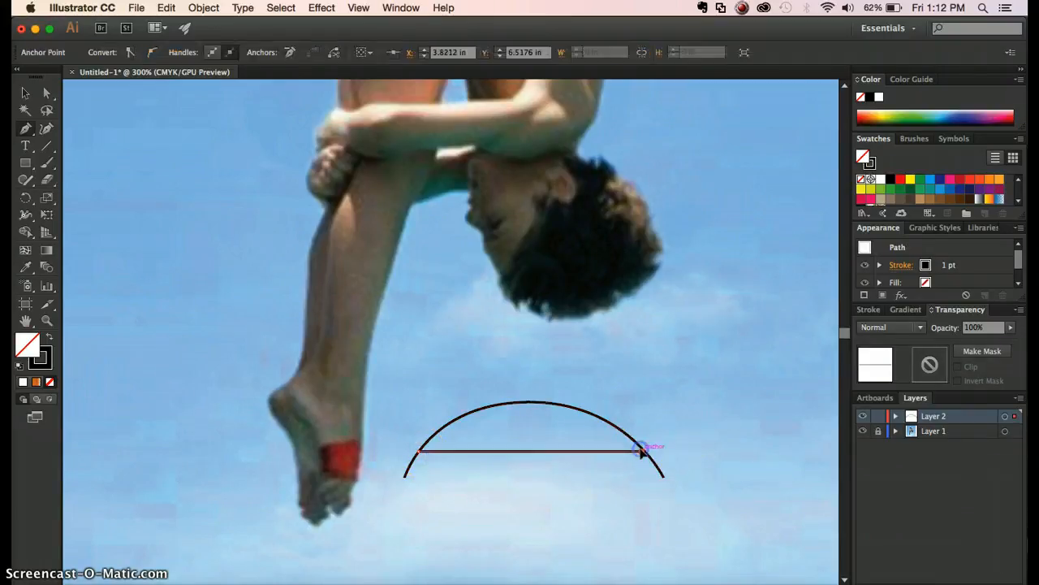
click(25, 92)
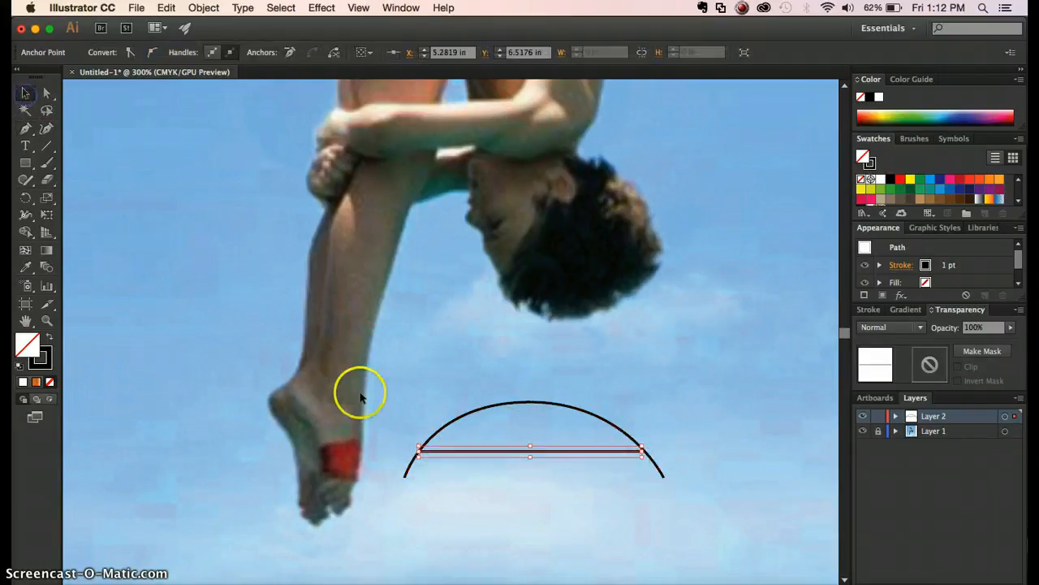
click(216, 190)
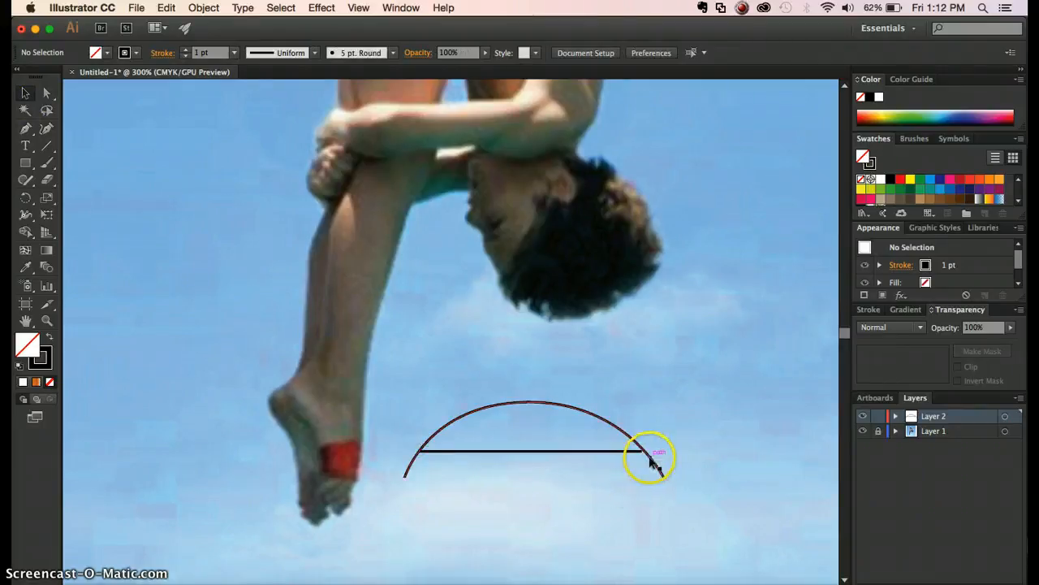
- Move only the crossing line's right endpoint onto the arch, at about X 5.30, Y 6.52 in, and deselect the line
click(40, 98)
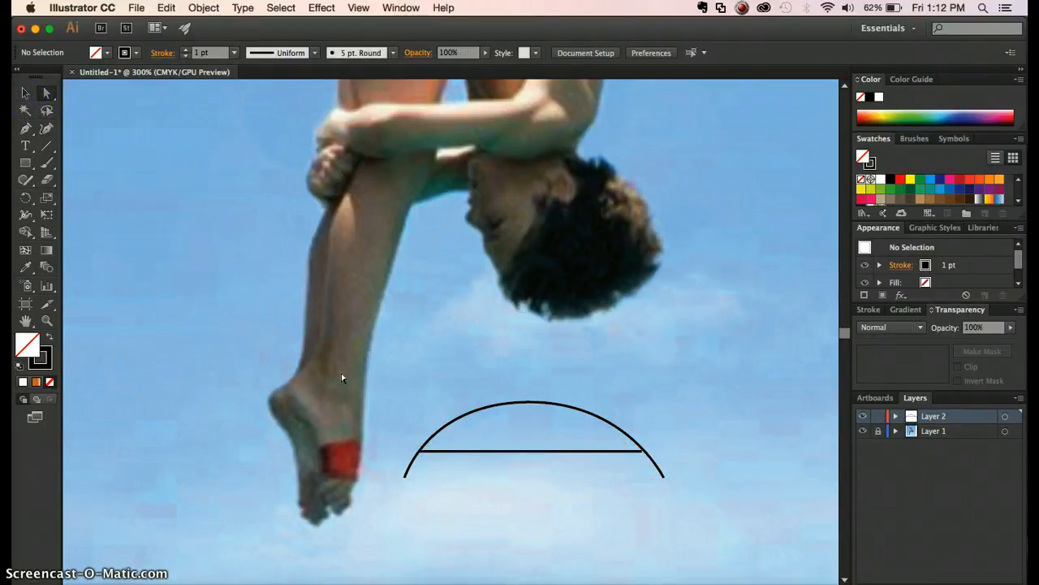
key(super+plus)
key(super+plus)
key(space)
drag(687, 455, 656, 428)
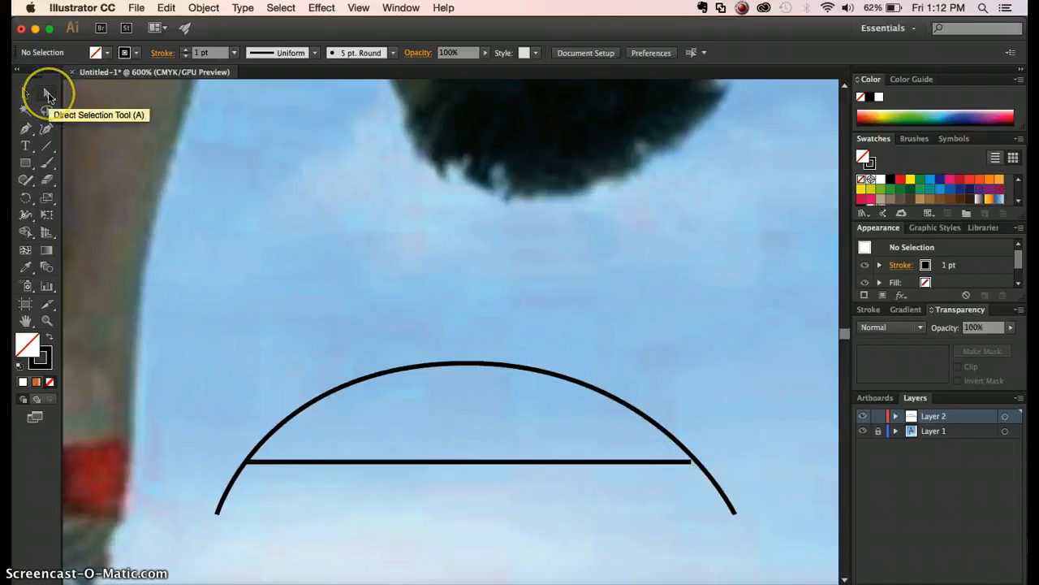
click(691, 462)
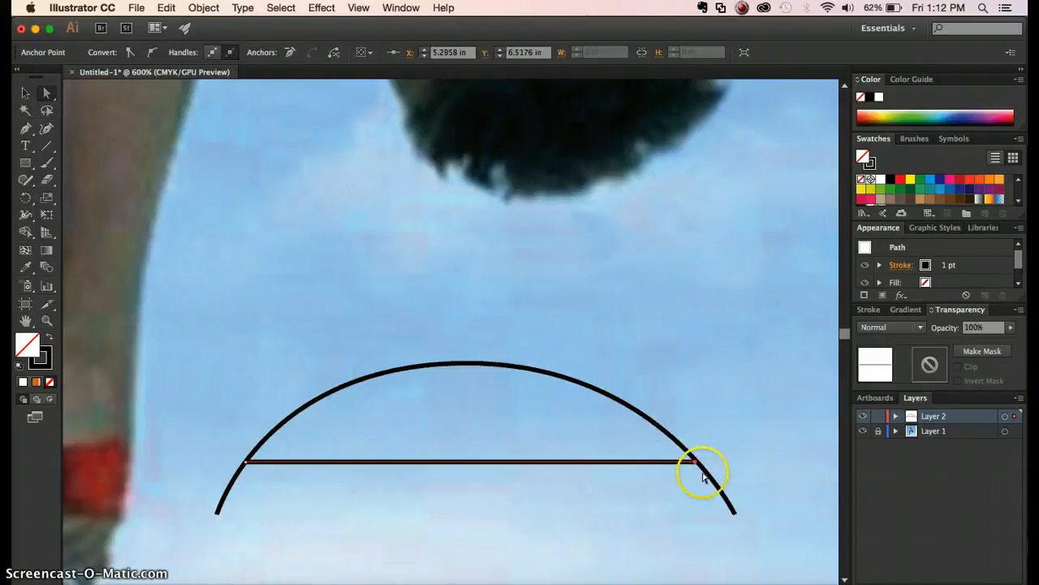
click(715, 435)
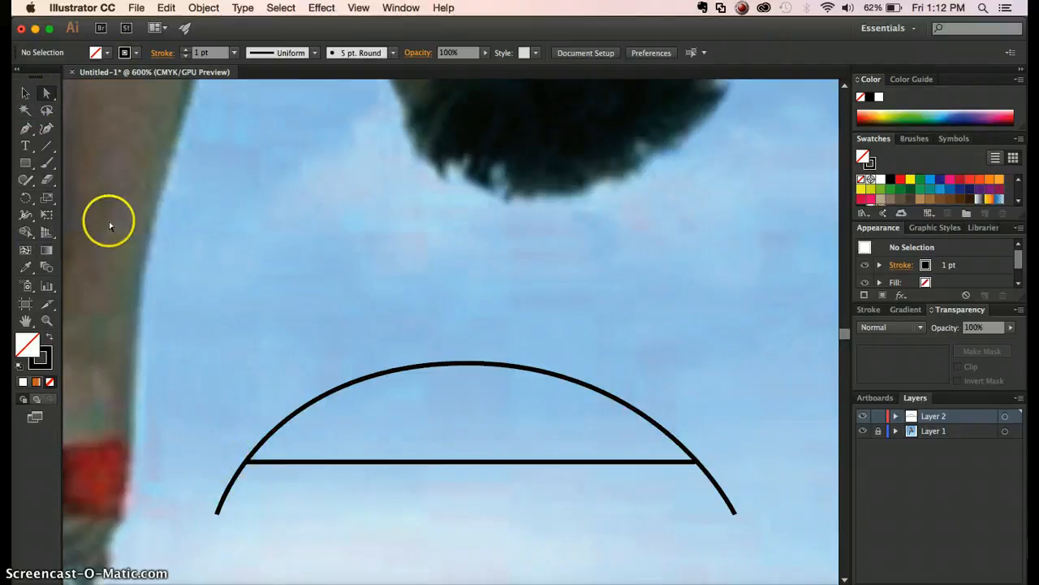
- Draw a closed, curved lens shape below the arch with the Pen tool, about 1.47 in wide and 0.50 in high
scroll(110, 226, down, 3)
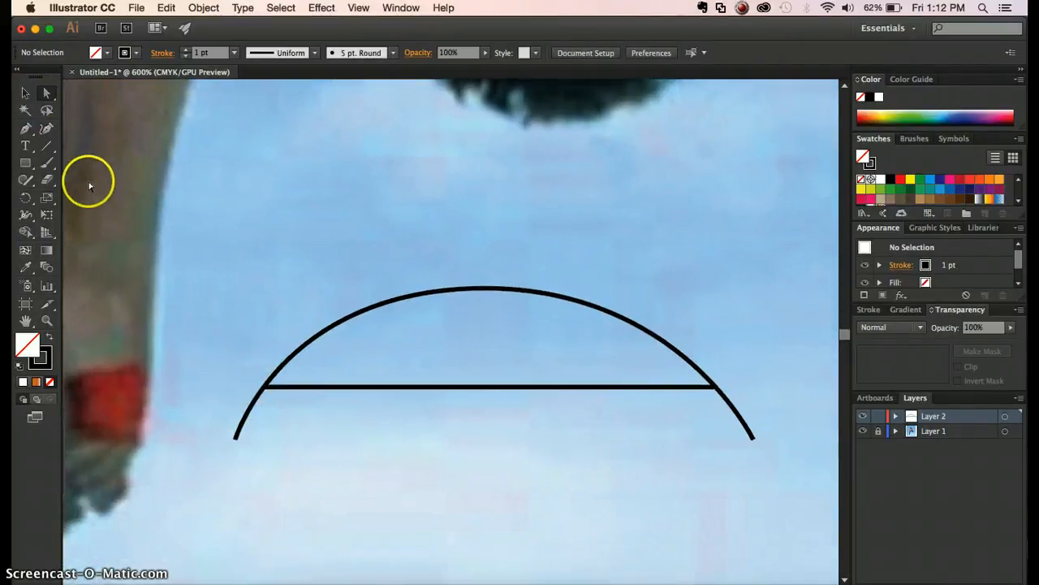
click(25, 128)
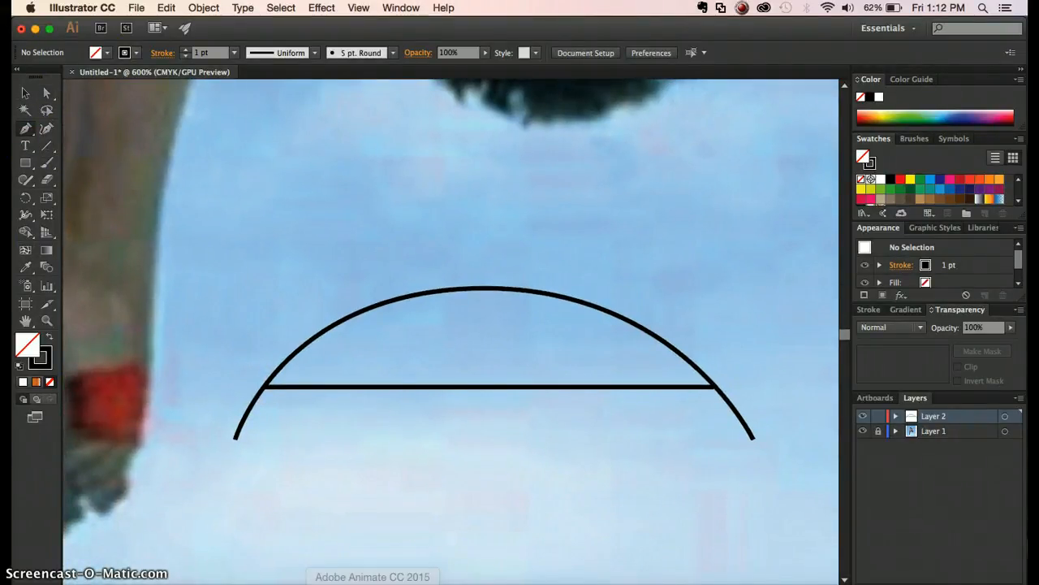
scroll(363, 446, down, 1)
scroll(363, 446, down, 8)
click(295, 421)
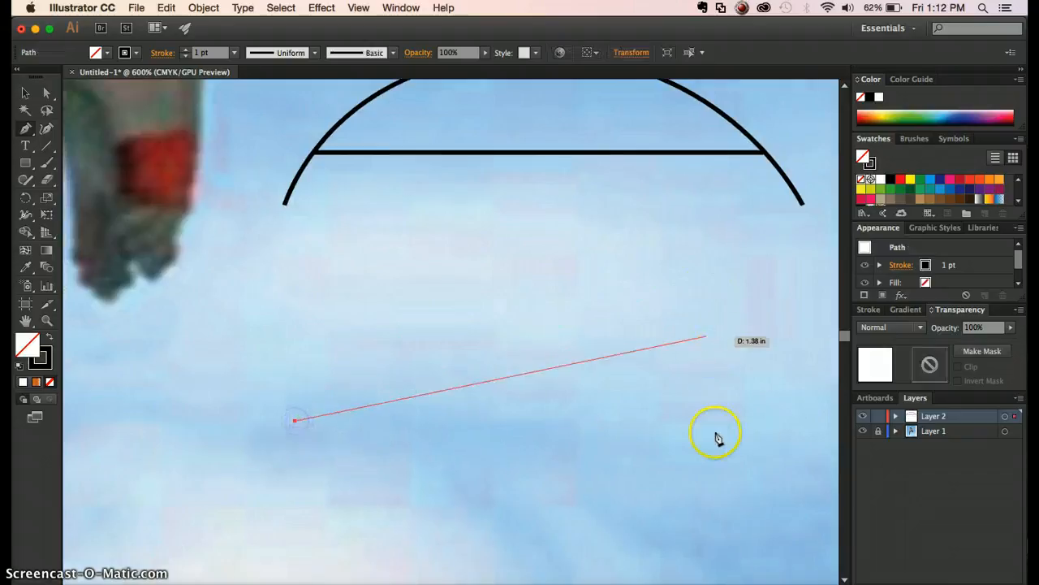
drag(695, 424, 846, 546)
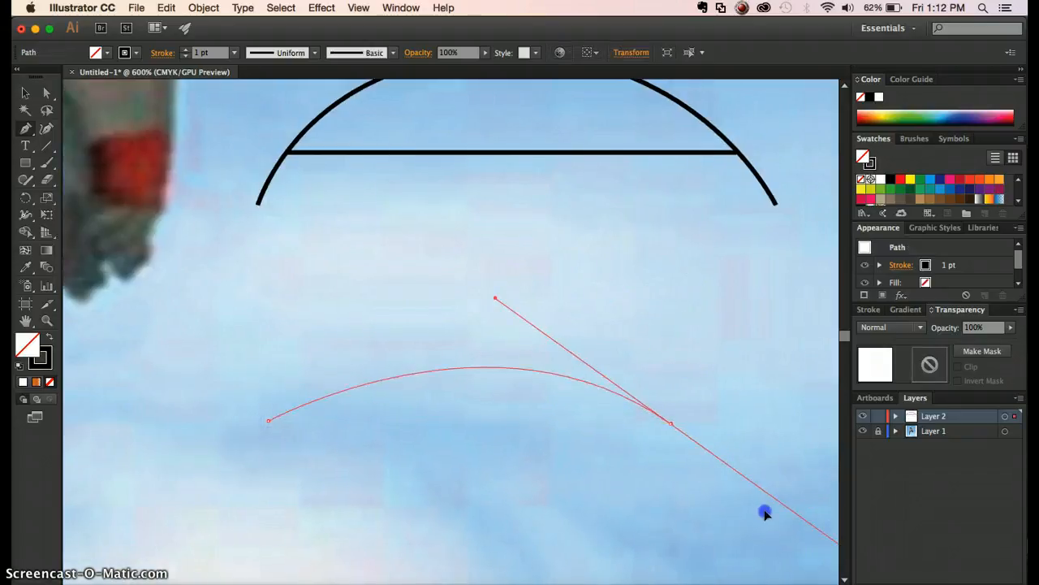
drag(779, 540, 828, 550)
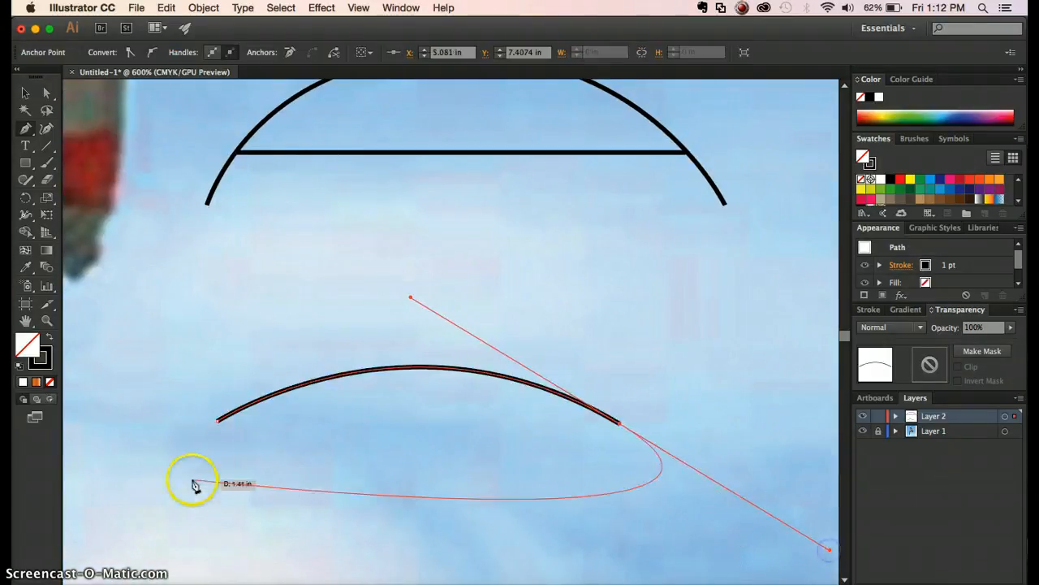
drag(217, 431, 290, 286)
- Fill the closed lens shape with the reddish brown 8e432f and deselect it
click(26, 347)
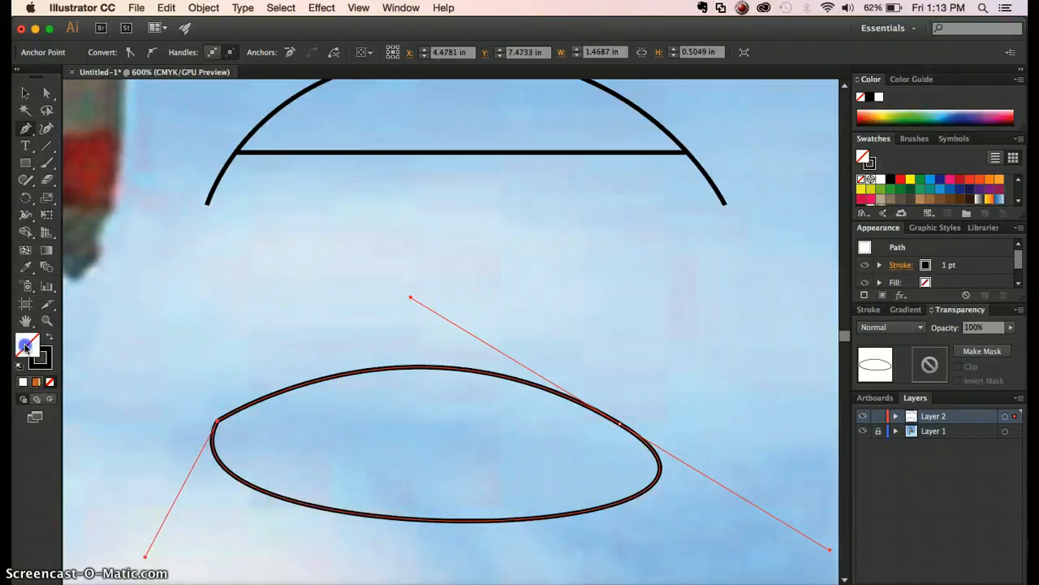
double_click(26, 347)
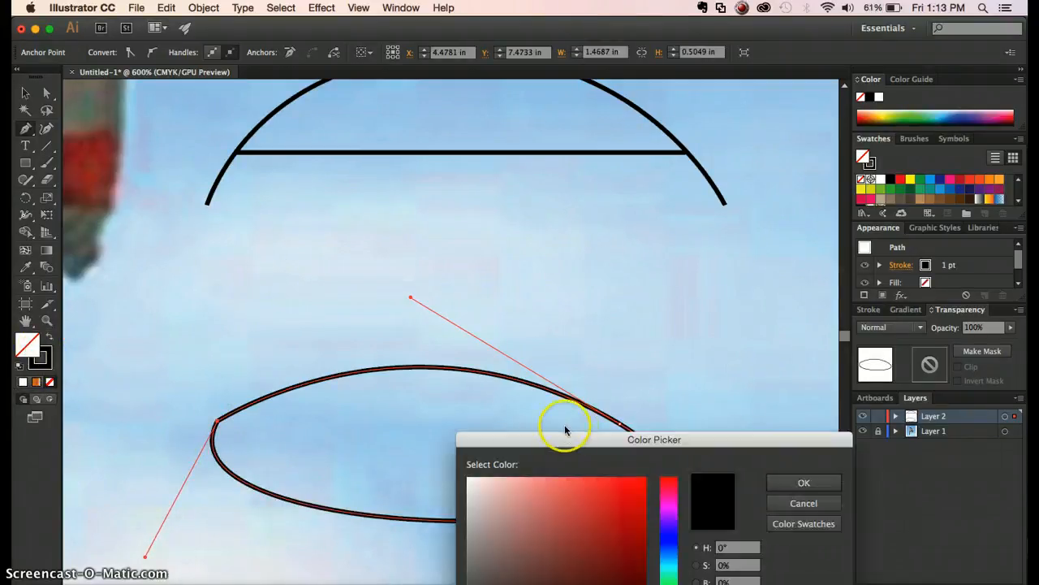
drag(564, 430, 564, 306)
drag(674, 475, 672, 518)
drag(611, 401, 585, 434)
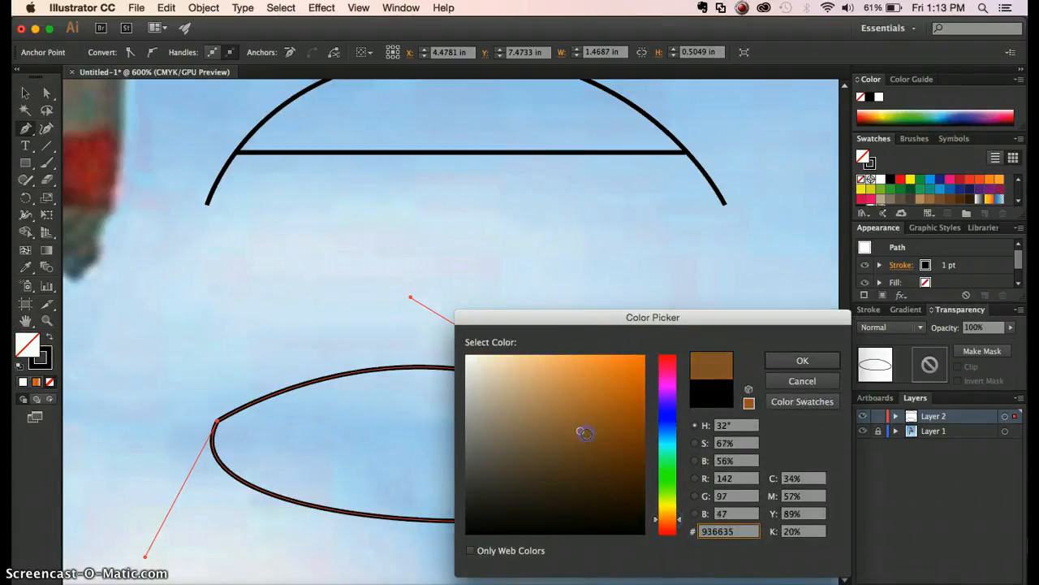
click(681, 529)
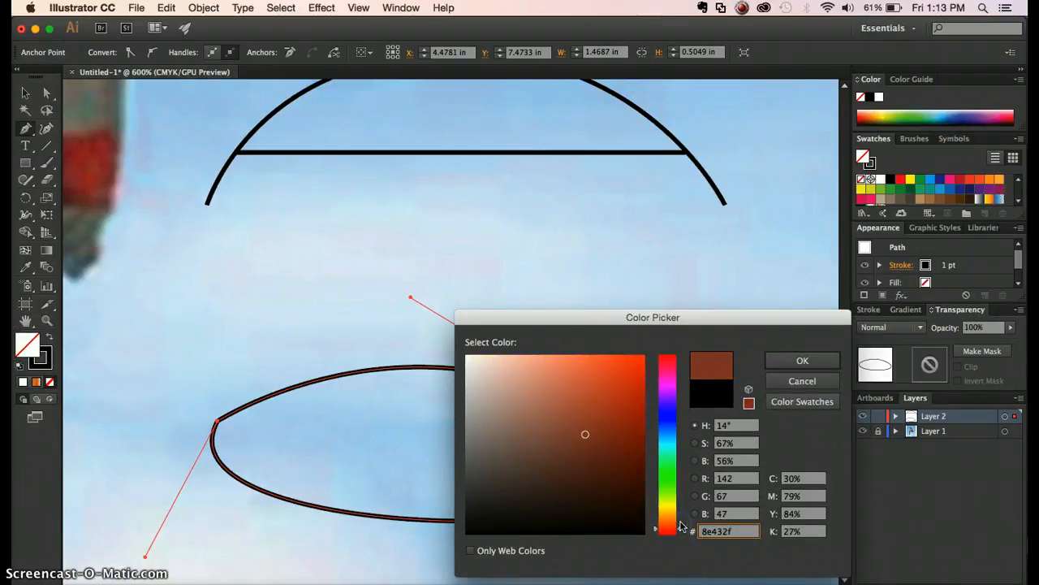
click(825, 359)
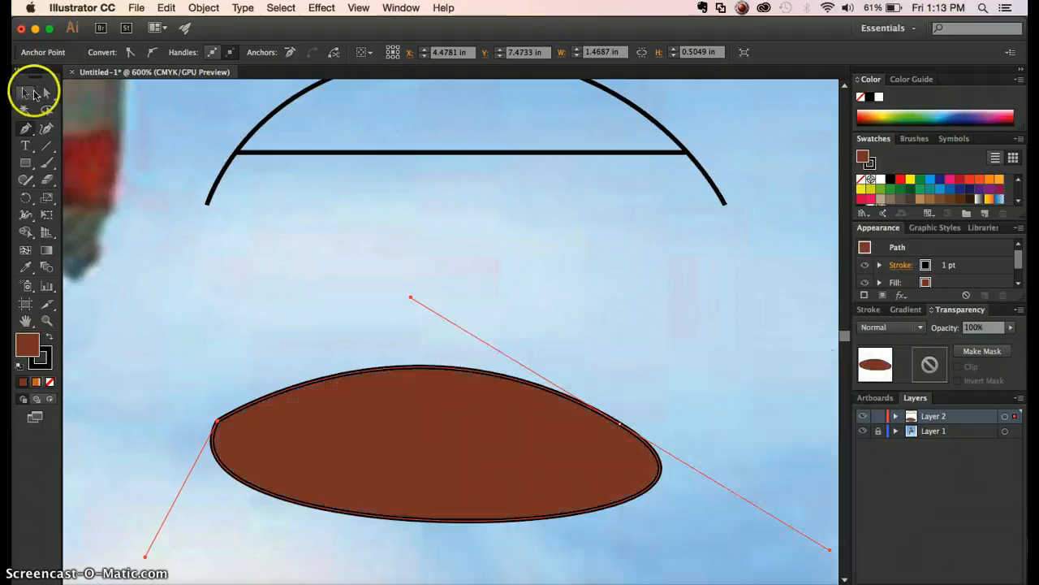
click(34, 94)
click(217, 328)
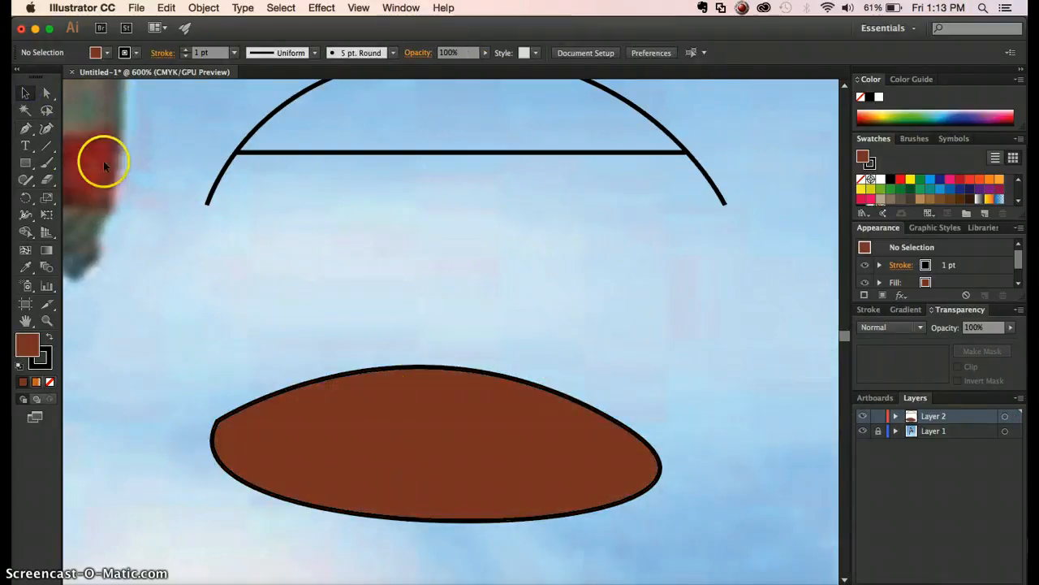
- Draw a short curved detail line inside the brown shape, from its upper edge to about X 4.22, Y 7.39 in
click(26, 130)
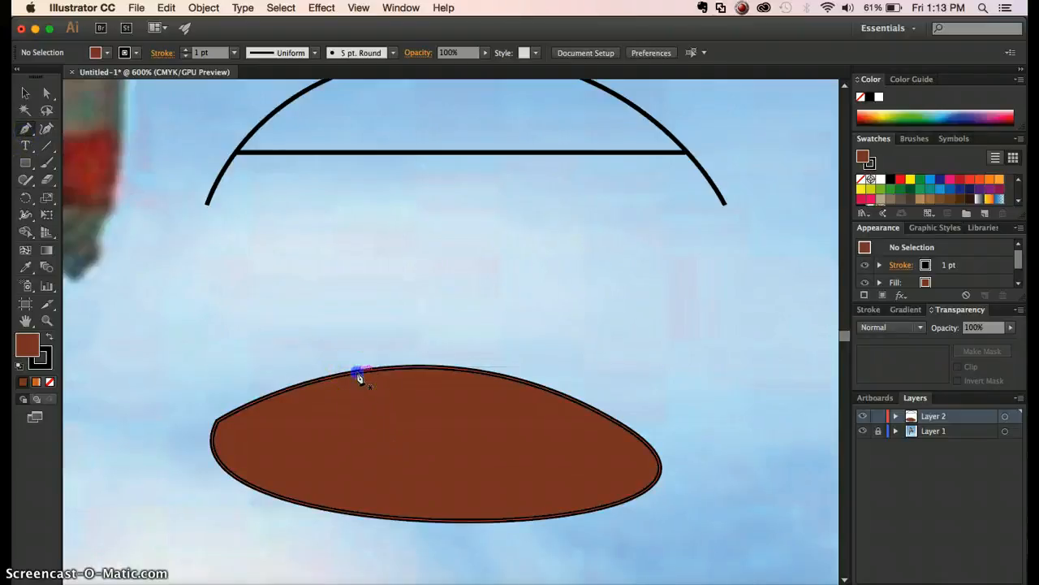
click(357, 374)
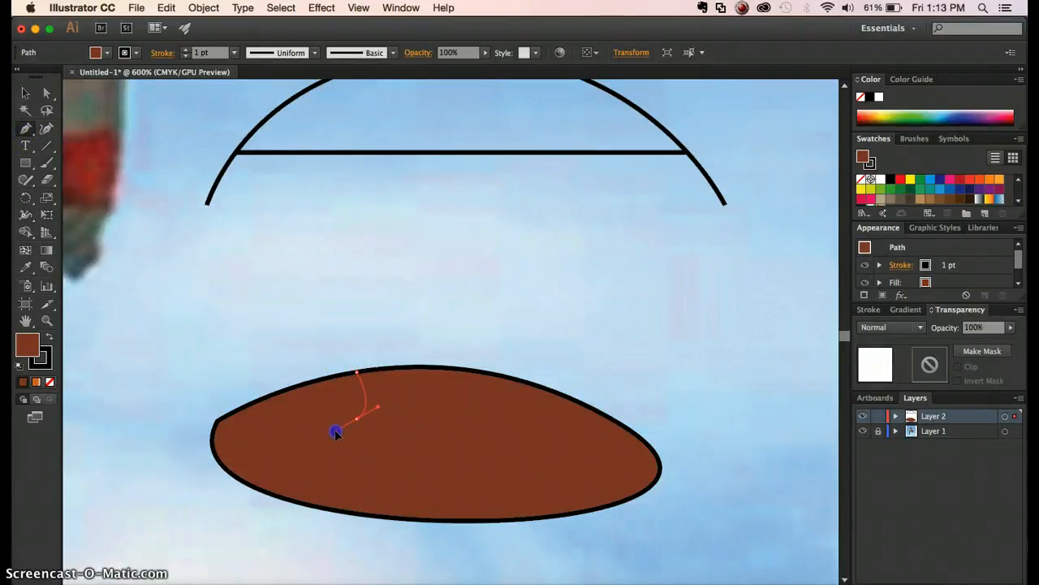
click(25, 92)
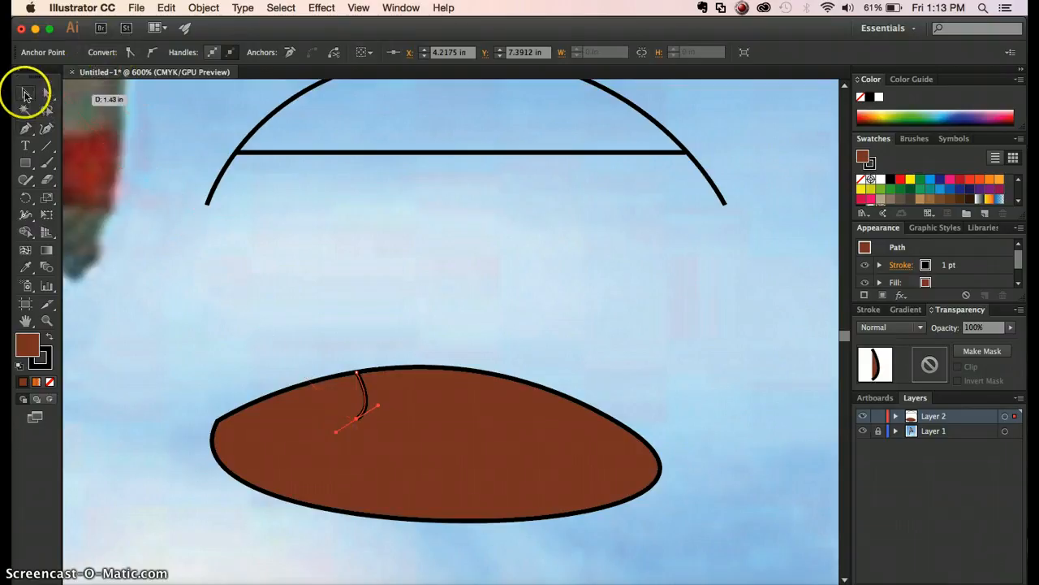
click(434, 321)
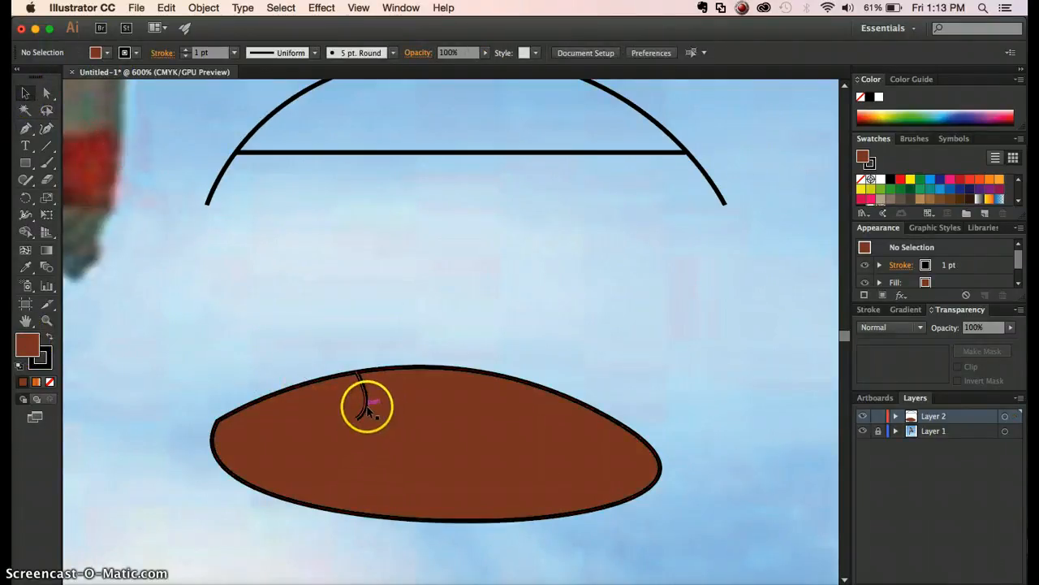
- Set the short detail line's fill to None, keeping its black stroke, and deselect it
click(367, 407)
click(21, 341)
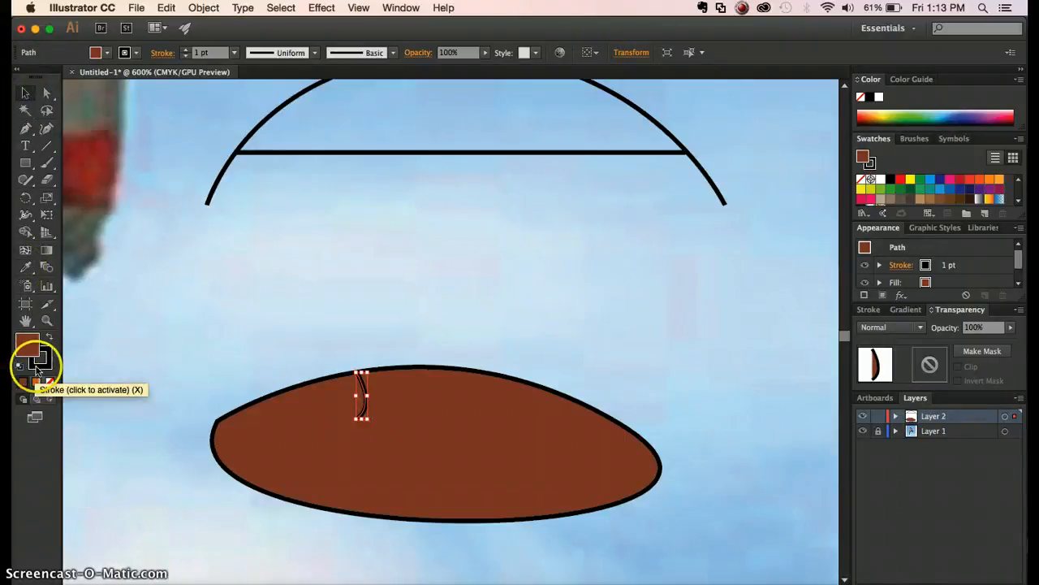
click(50, 381)
click(278, 329)
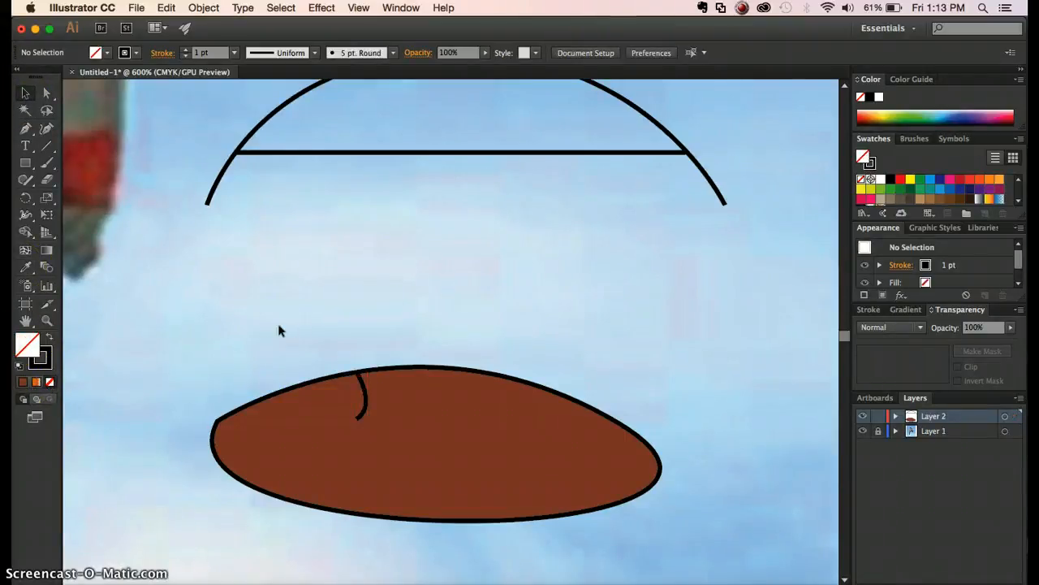
key(super+minus)
key(super+minus)
key(super+minus)
key(super+minus)
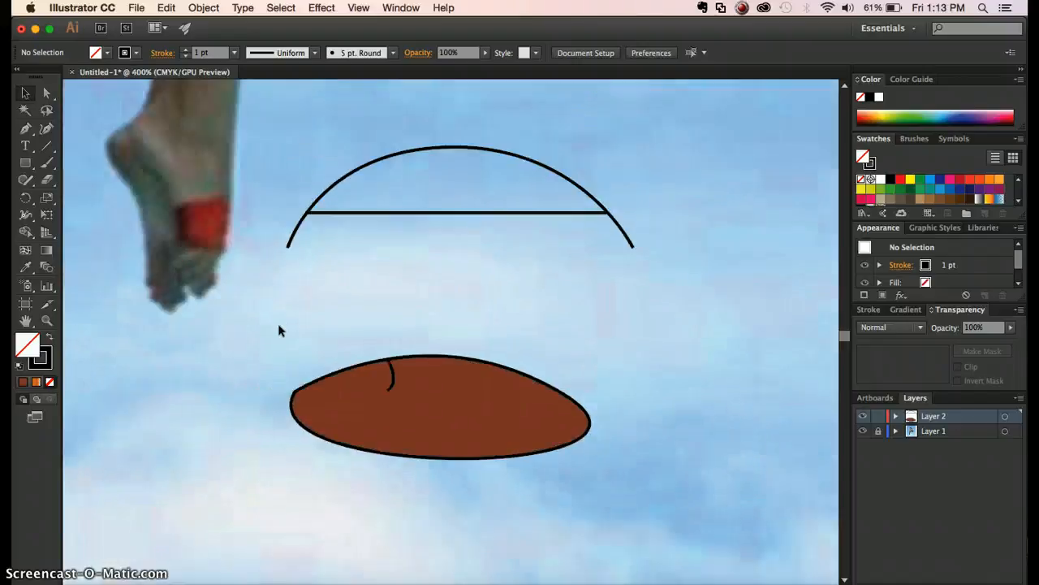
scroll(279, 329, up, 5)
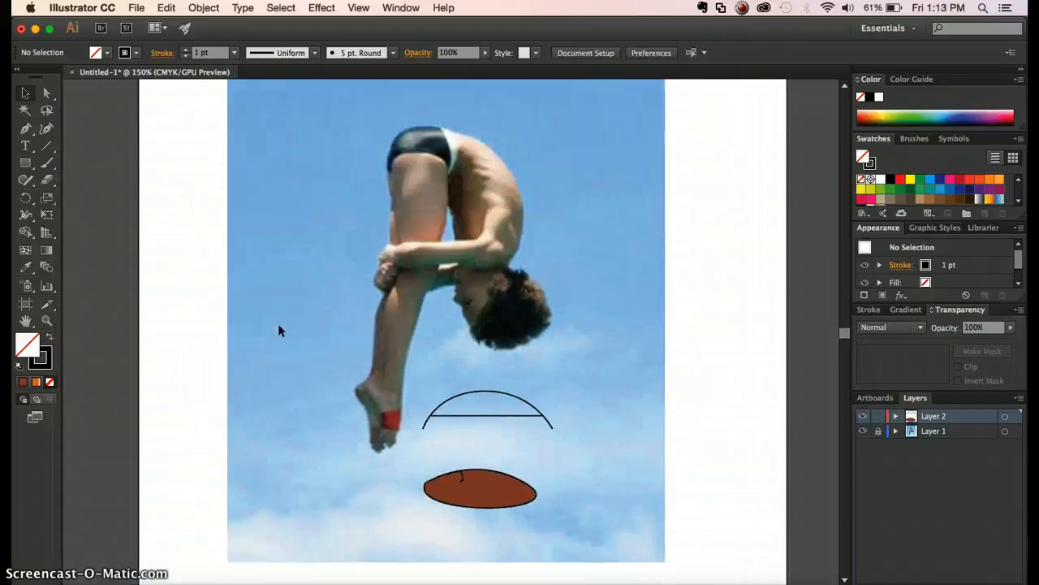